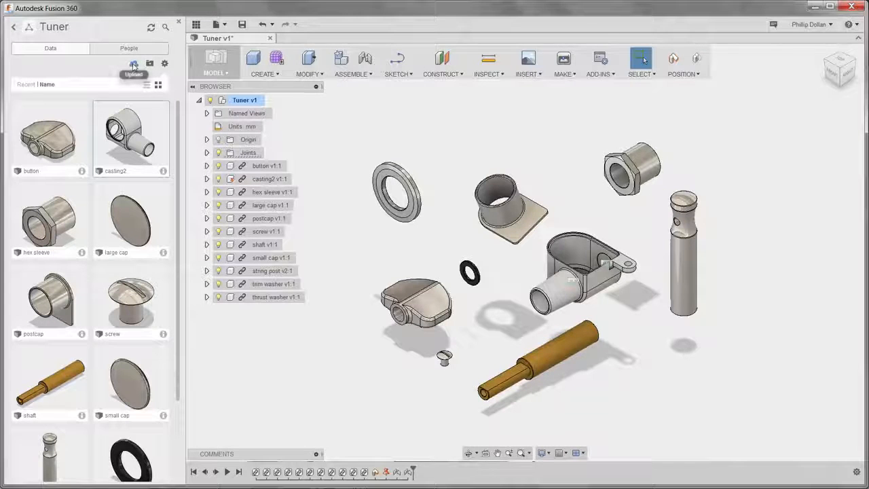
# Review the insertion options for the casting2 part in the Tuner project and close the project data view.
pyautogui.moveTo(177, 124); pyautogui.dragTo(164, 109)
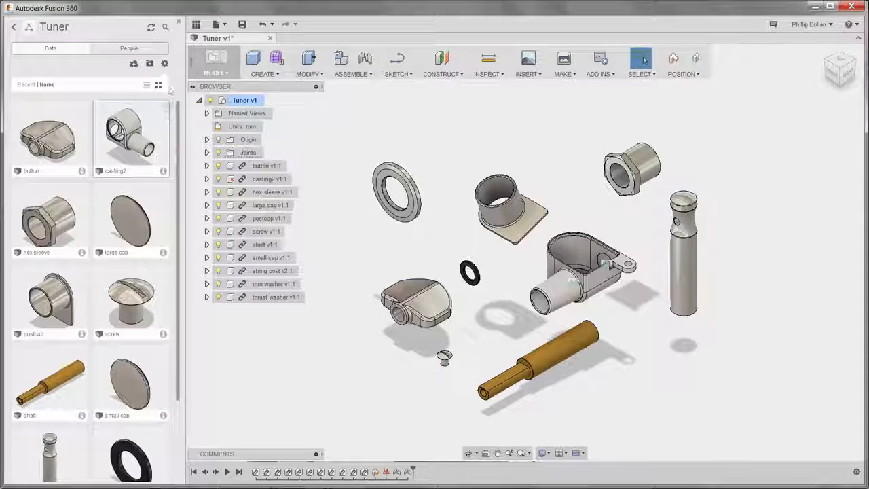
pyautogui.rightClick(140, 141)
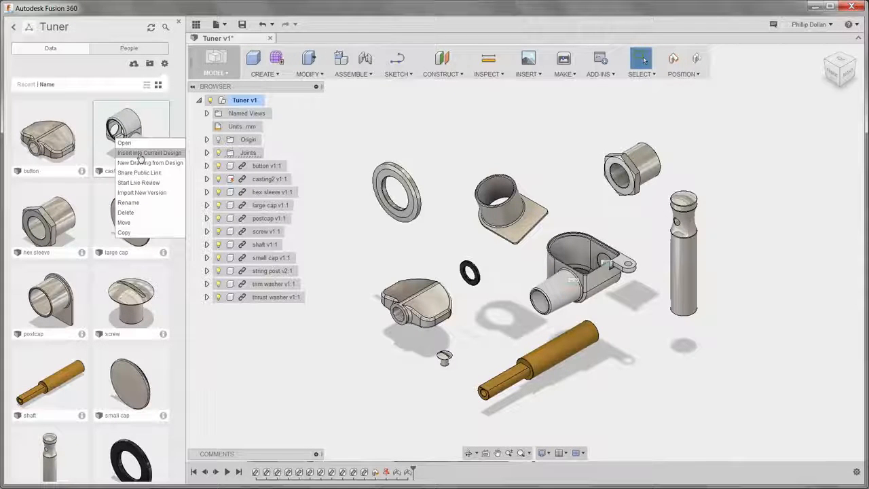
pyautogui.click(141, 153)
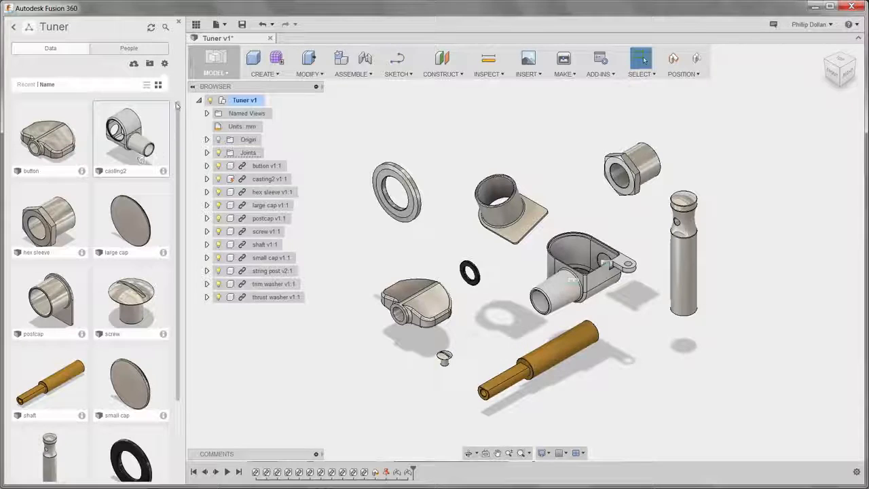
pyautogui.click(178, 22)
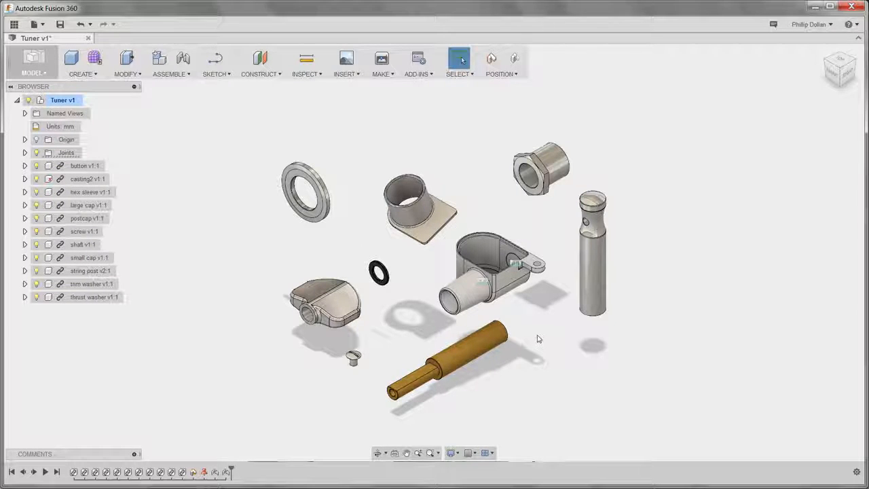
# Inspect the loose tuner components from another angle and view the joints already defined in the assembly.
pyautogui.click(378, 452)
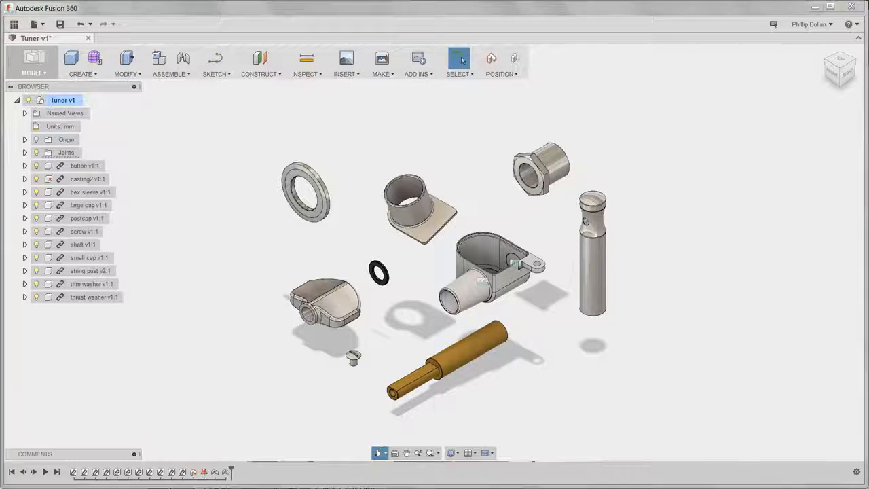
pyautogui.moveTo(482, 280); pyautogui.dragTo(510, 278)
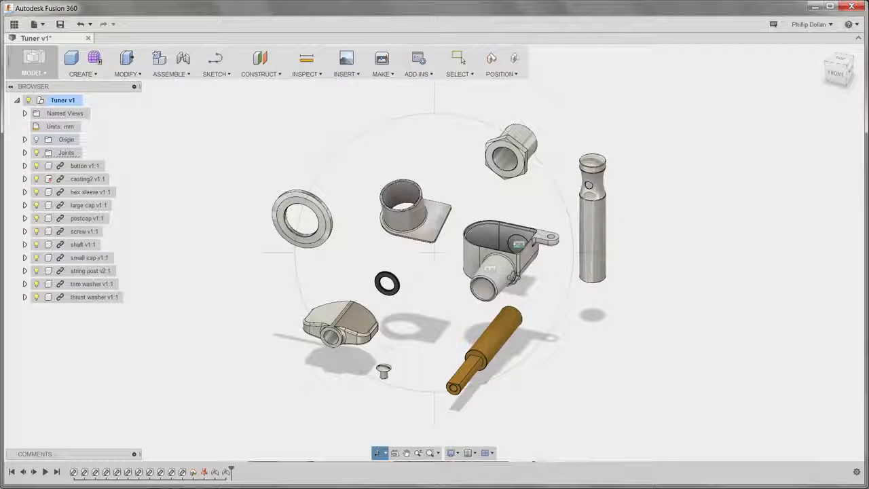
pyautogui.press('Escape')
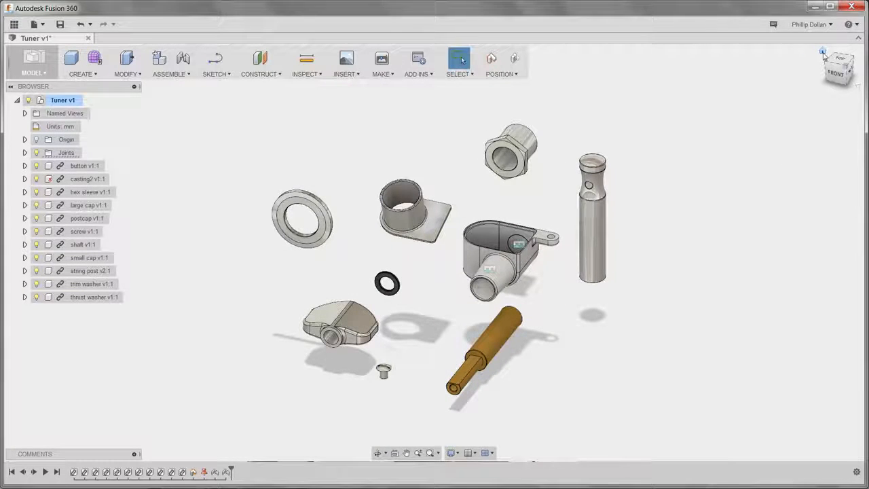
pyautogui.click(822, 53)
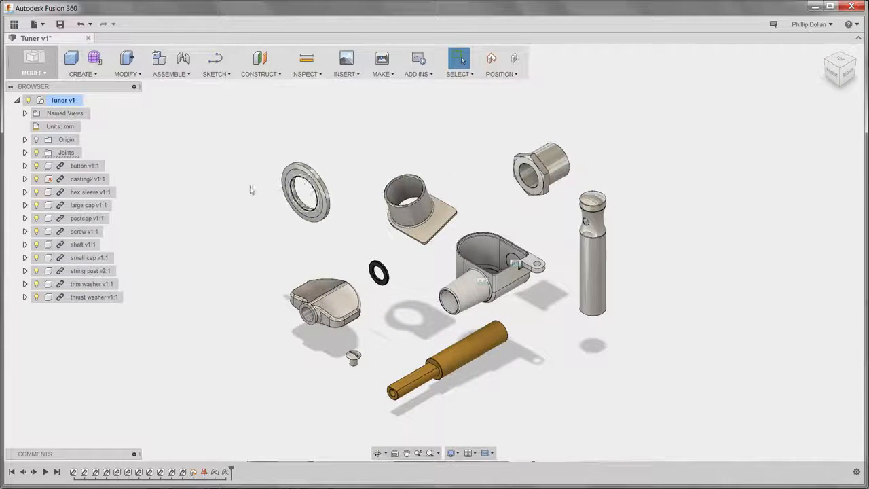
pyautogui.click(25, 153)
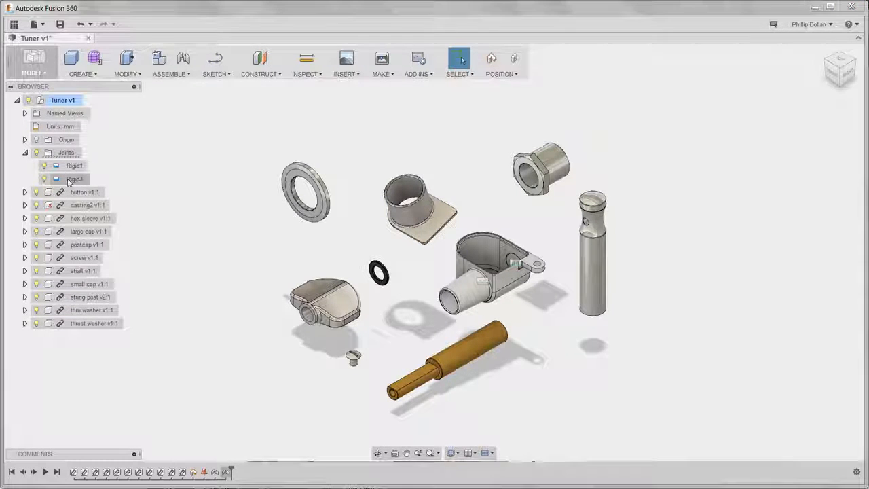
pyautogui.click(25, 153)
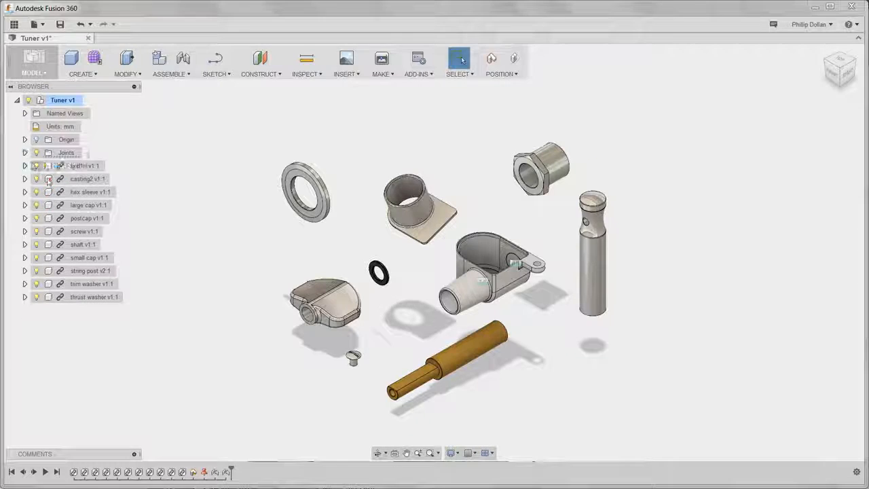
# Examine the motion types offered for an existing rigid joint on the casting and the online reference table of joint types.
pyautogui.doubleClick(215, 471)
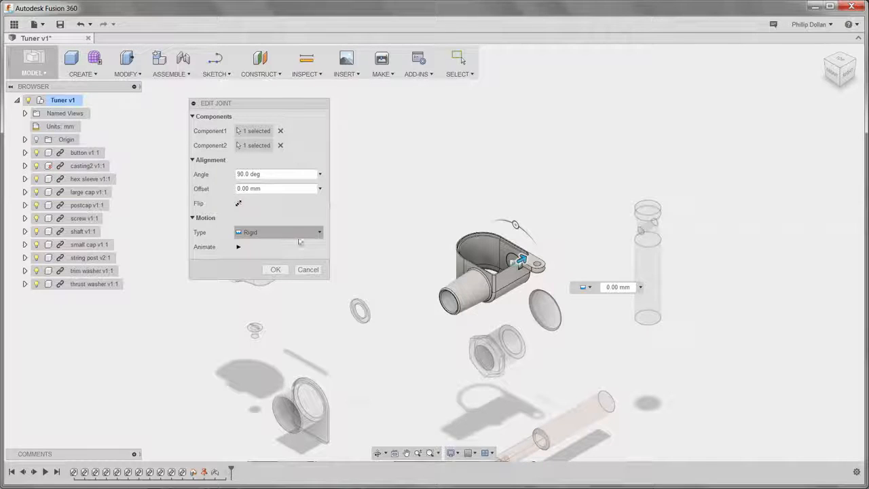
pyautogui.click(319, 234)
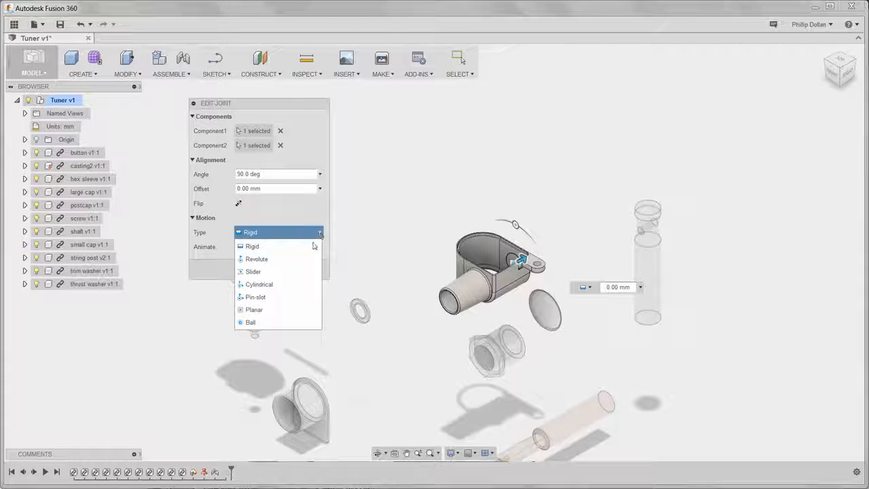
pyautogui.click(299, 322)
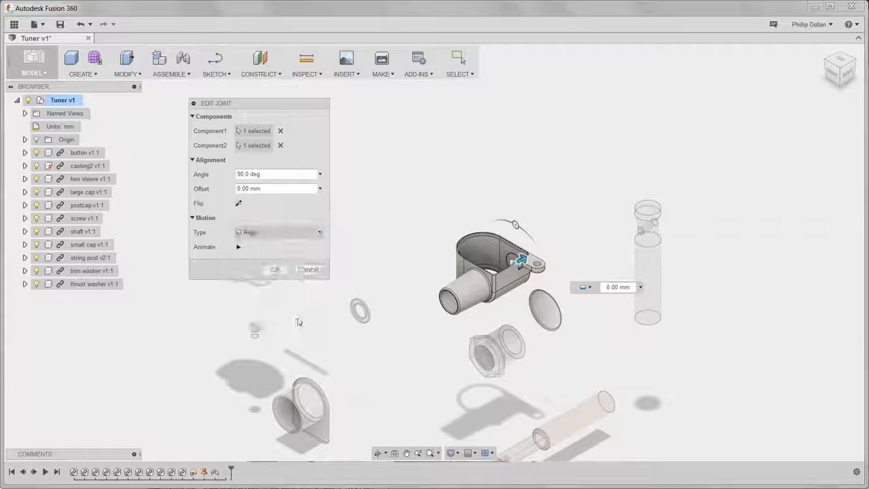
pyautogui.click(309, 270)
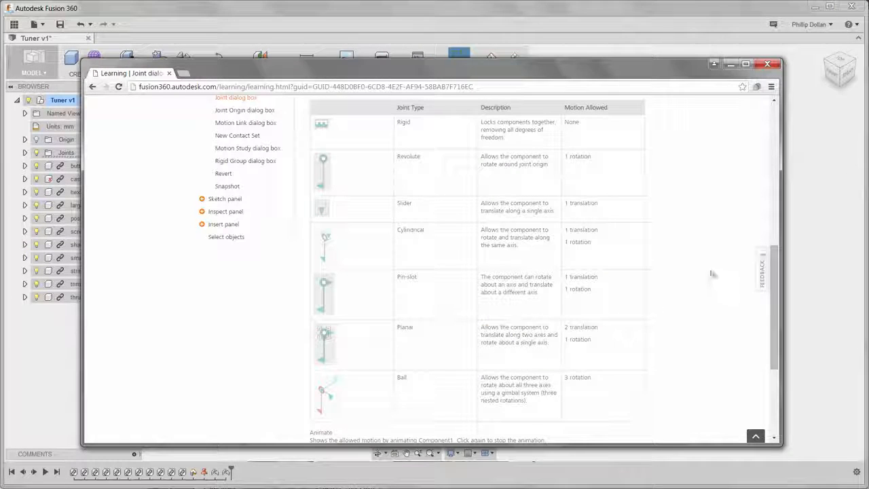
pyautogui.moveTo(773, 285); pyautogui.dragTo(799, 290)
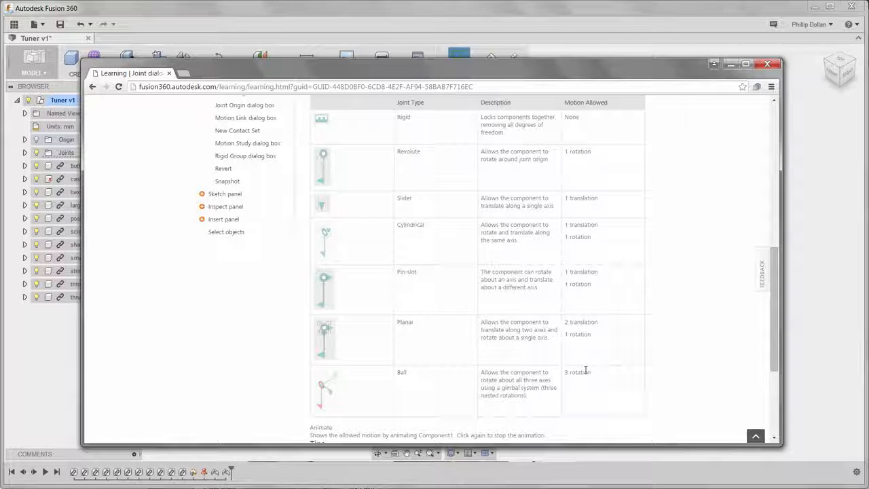
pyautogui.click(765, 64)
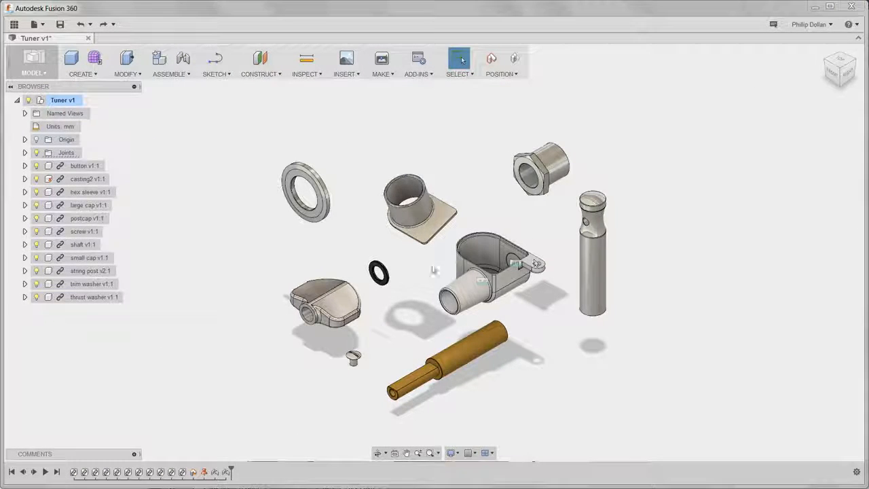
# Capture the moved components' positions and set the center of the postcap's underside opening as the first location of a new joint.
pyautogui.click(184, 60)
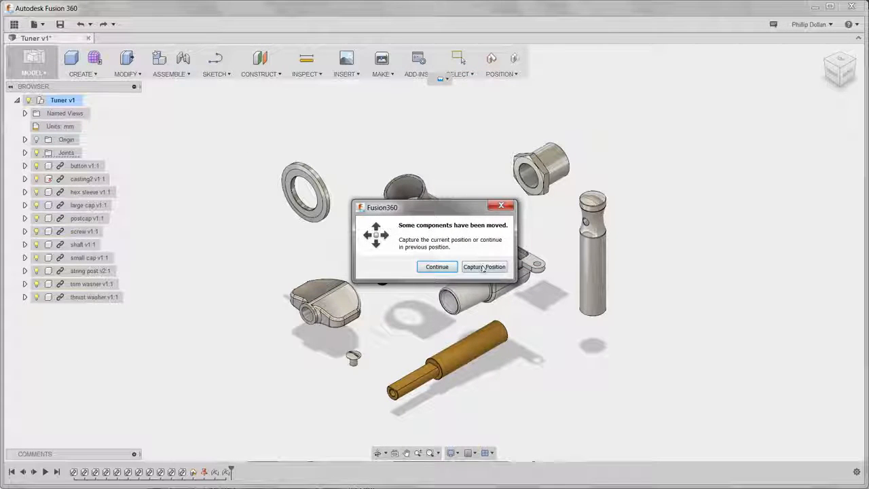
pyautogui.click(484, 267)
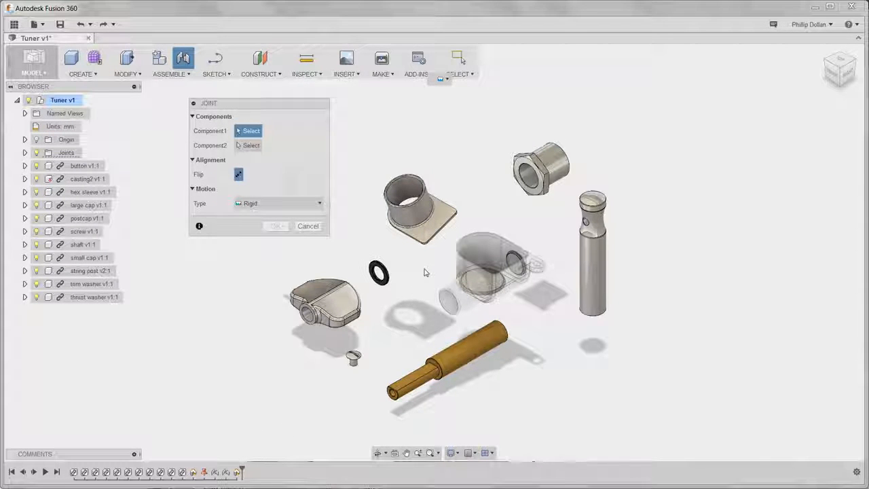
pyautogui.click(378, 453)
pyautogui.moveTo(417, 292); pyautogui.dragTo(426, 207)
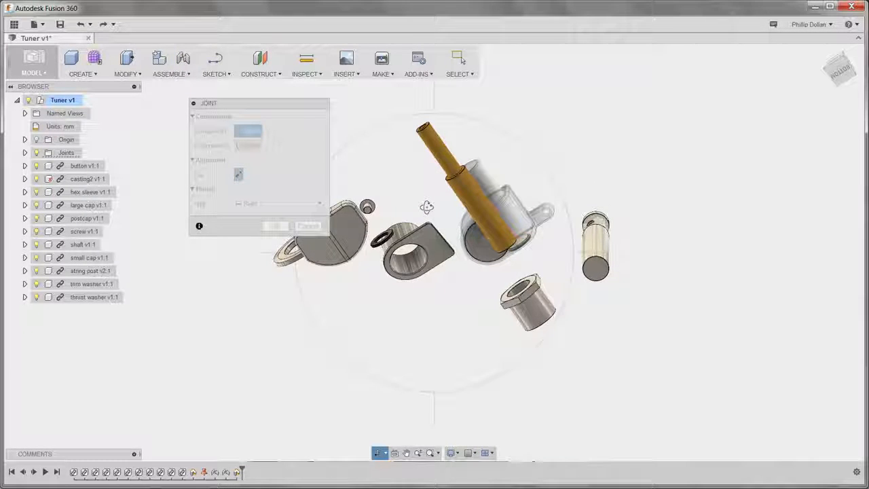
pyautogui.press('Escape')
pyautogui.scroll(3, 421, 274)
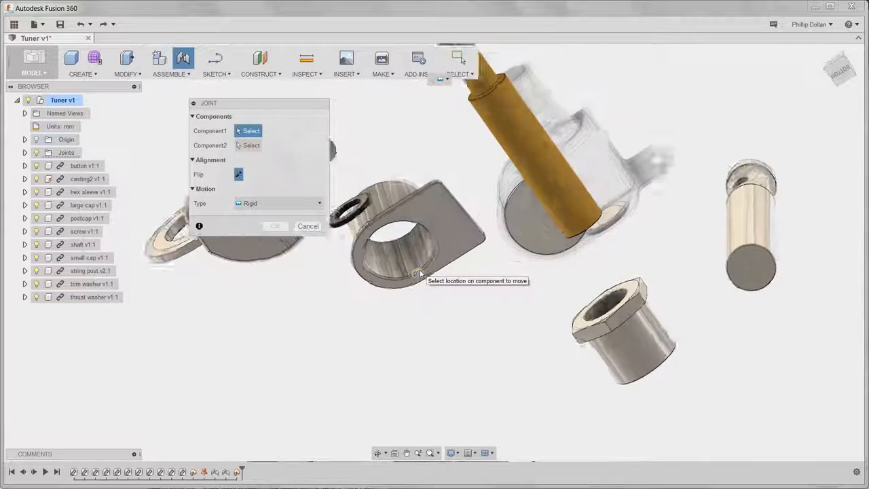
pyautogui.scroll(2, 421, 273)
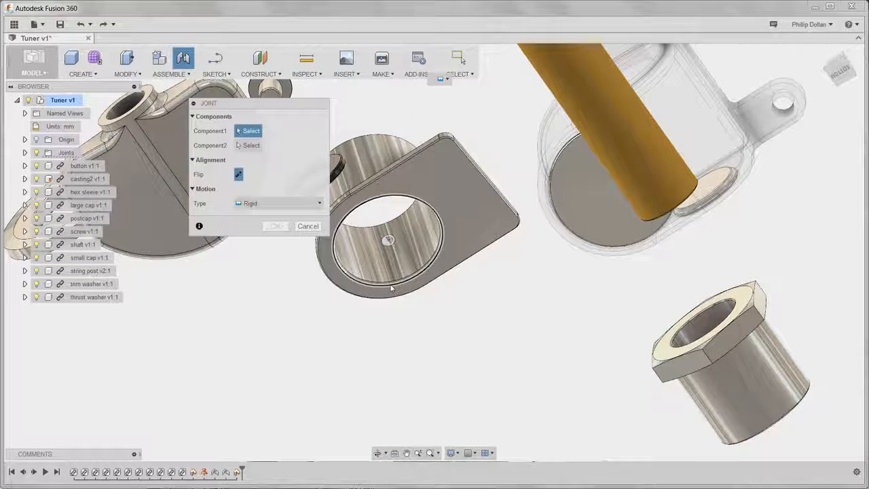
pyautogui.click(392, 289)
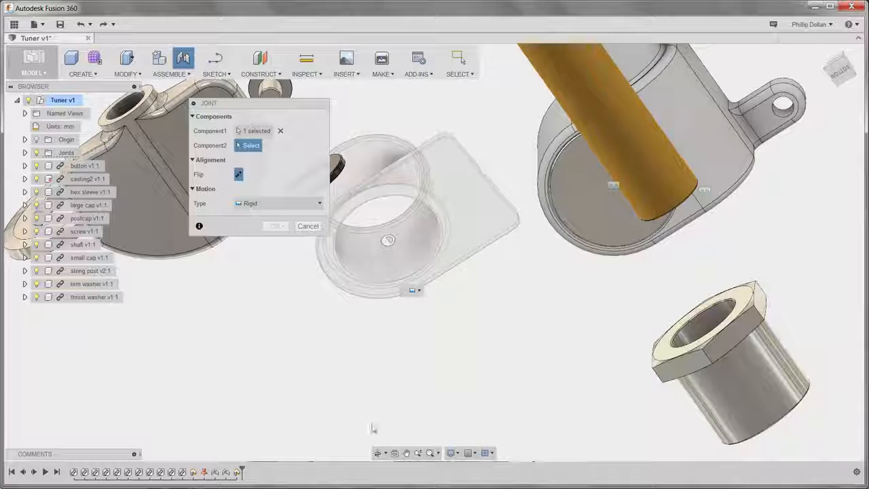
# Join the postcap rigidly to the center of the casting's rounded open rim at a 180 deg angle with 0.00 mm offset.
pyautogui.click(377, 452)
pyautogui.moveTo(524, 245); pyautogui.dragTo(525, 263)
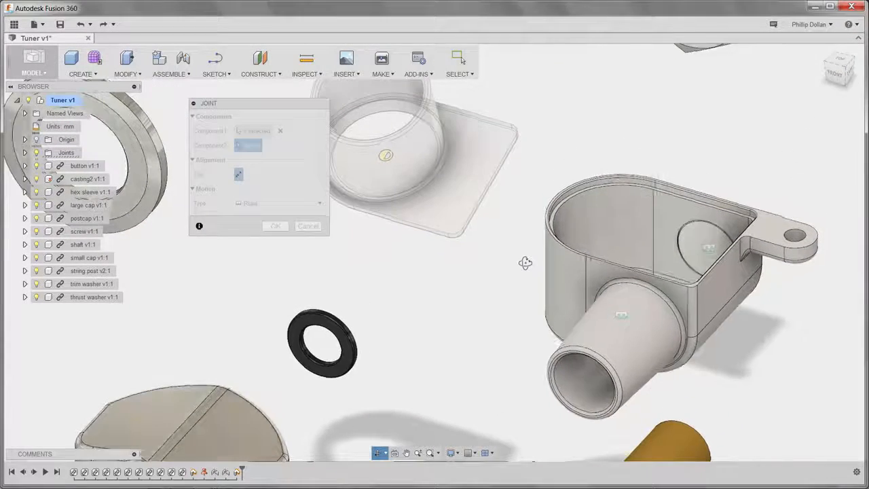
pyautogui.press('Escape')
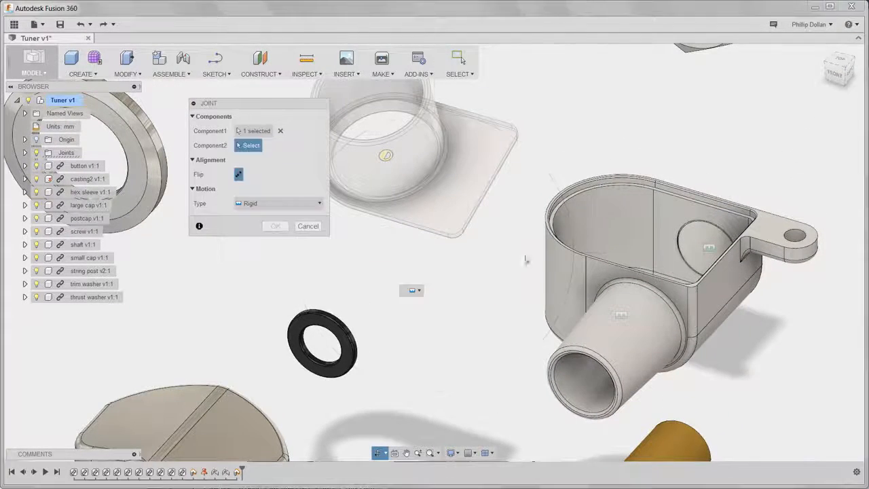
pyautogui.click(582, 198)
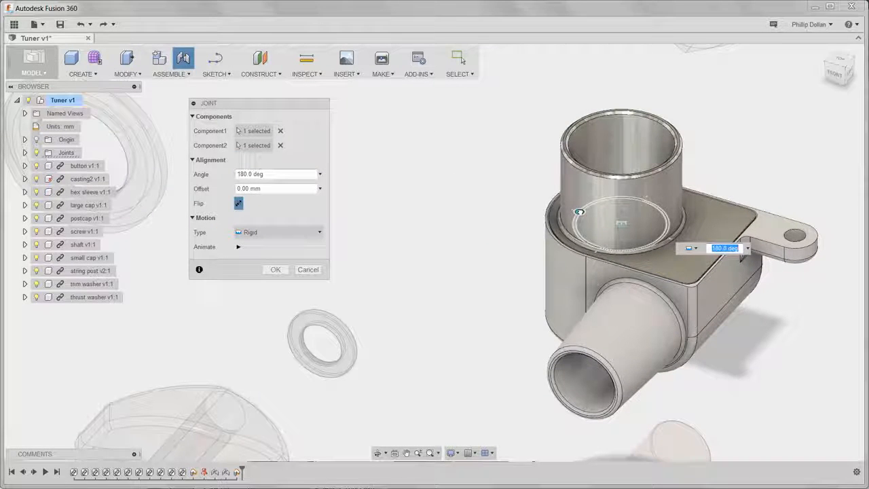
pyautogui.moveTo(579, 212)
pyautogui.mouseDown()
pyautogui.moveTo(589, 243)
pyautogui.moveTo(609, 237)
pyautogui.moveTo(589, 213)
pyautogui.mouseUp()
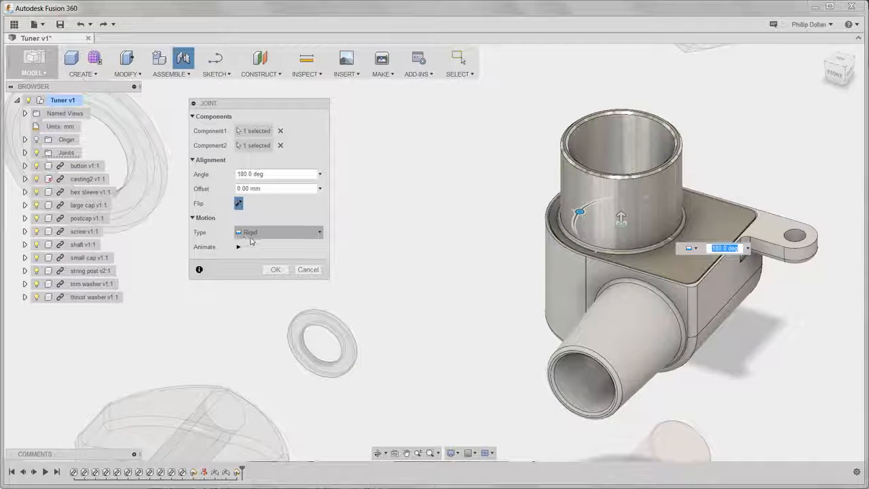
pyautogui.click(277, 269)
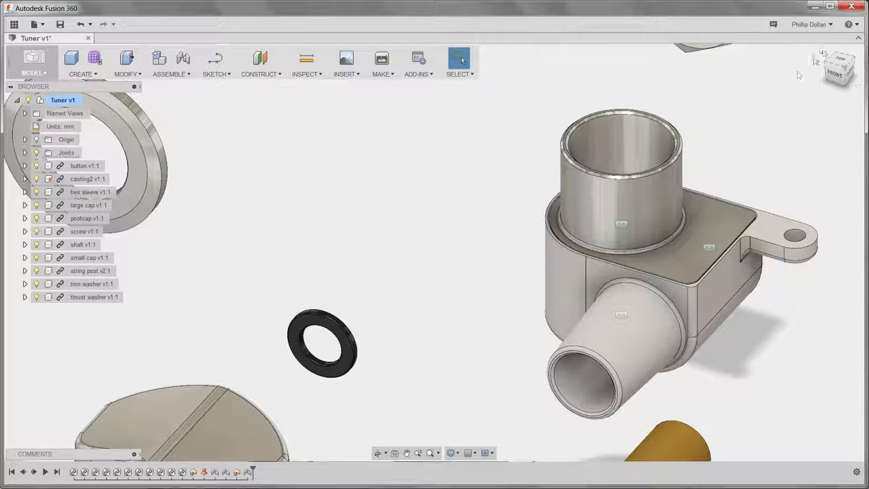
# Start a new joint and set the center of the large metal washer's face as its first location.
pyautogui.click(822, 52)
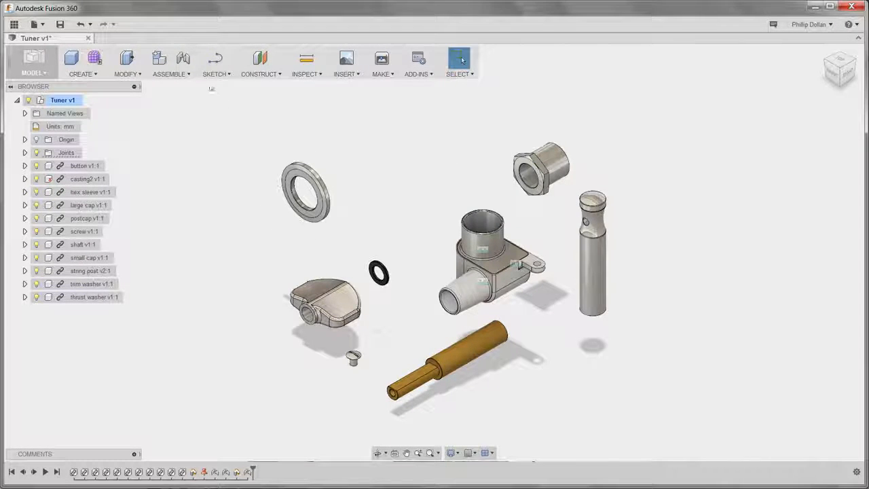
pyautogui.click(184, 60)
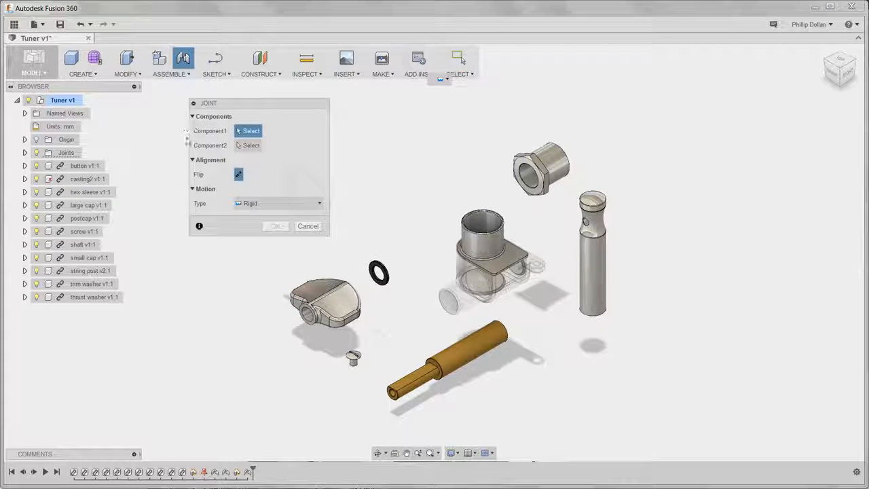
pyautogui.moveTo(270, 112); pyautogui.dragTo(204, 124)
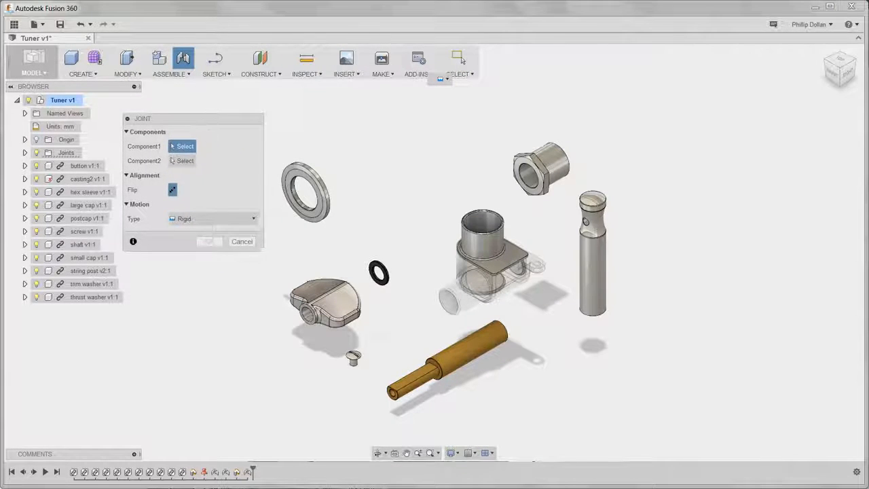
pyautogui.scroll(5, 281, 214)
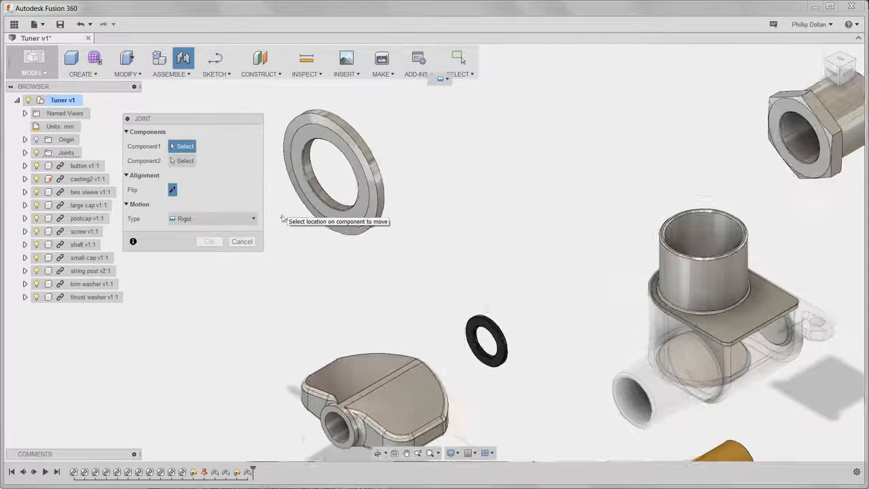
pyautogui.click(346, 229)
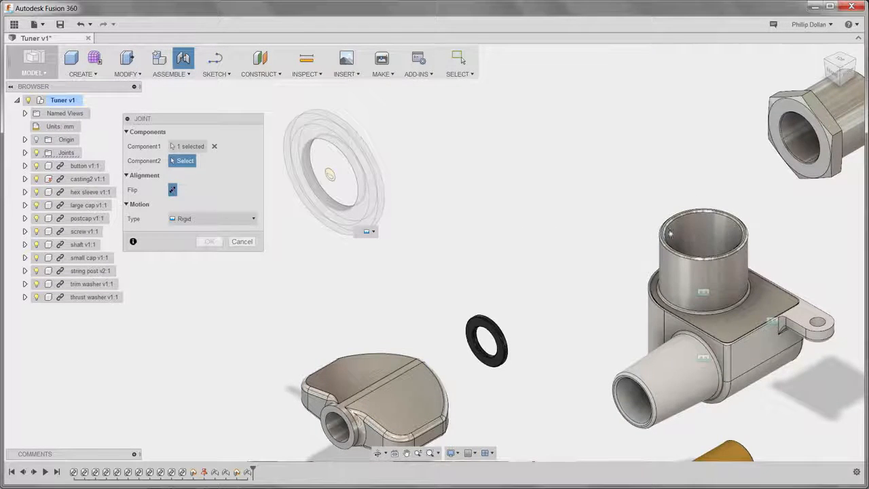
# Join the large washer rigidly to the center of the postcap tube's open rim at a -90 deg angle with 0.00 mm offset.
pyautogui.scroll(6, 670, 233)
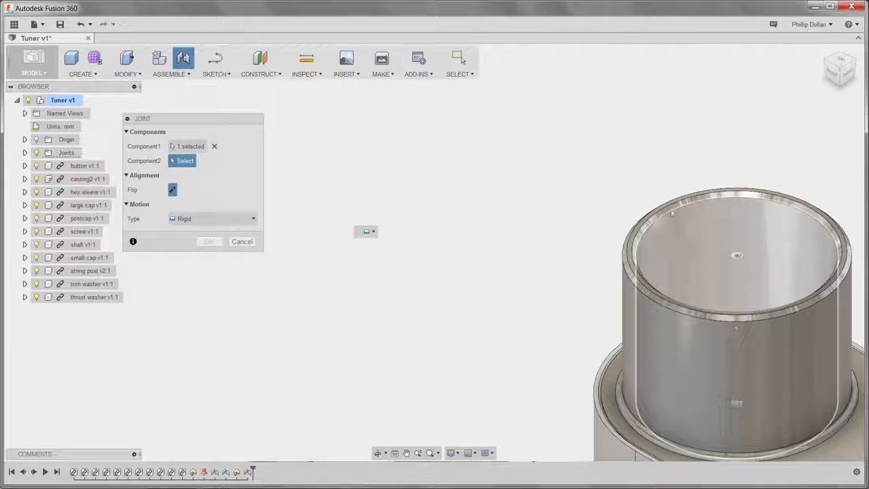
pyautogui.click(737, 255)
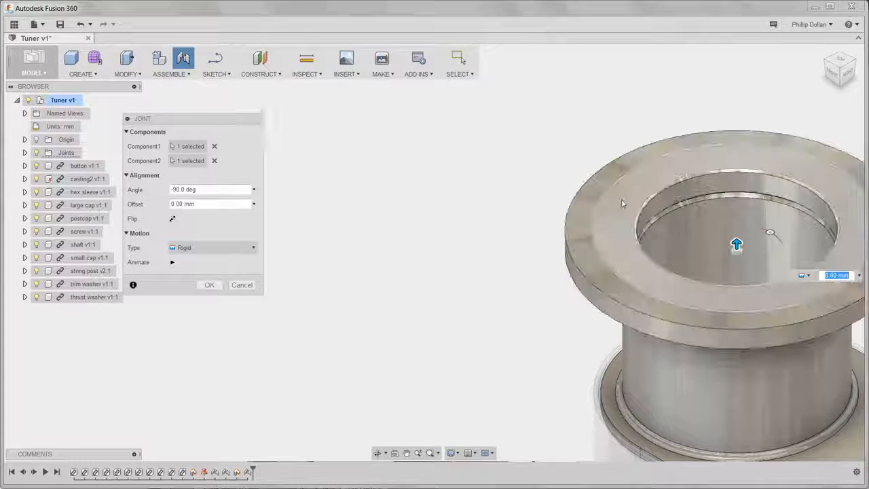
pyautogui.scroll(-2, 528, 231)
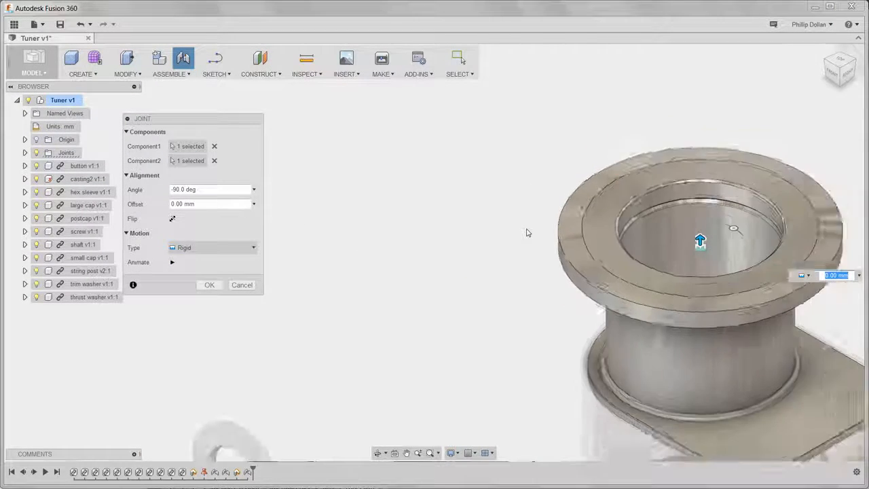
pyautogui.scroll(-4, 529, 232)
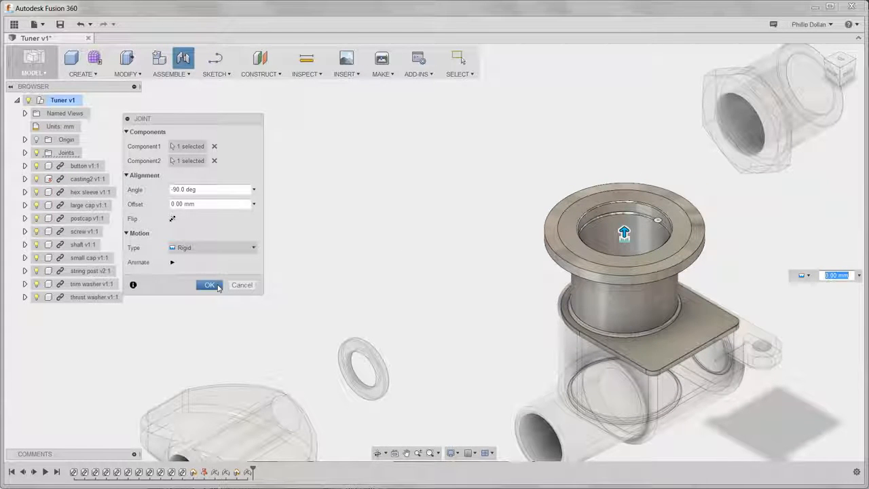
pyautogui.click(209, 285)
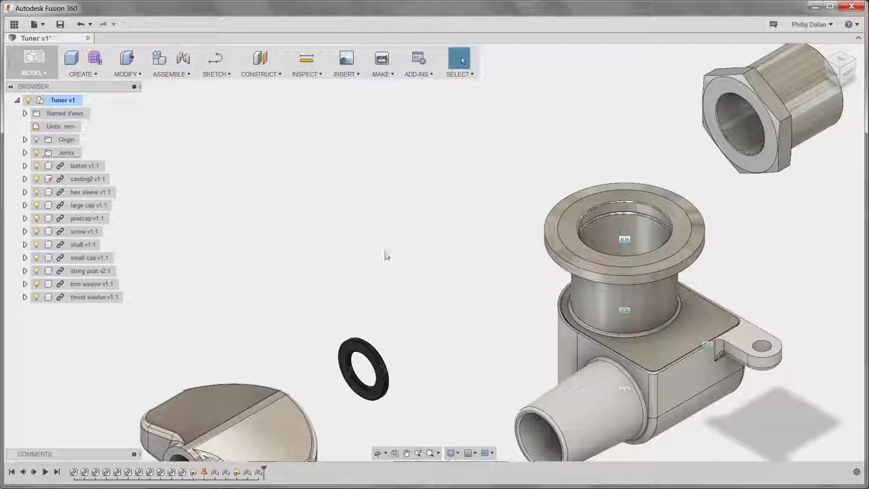
# Start another joint and set the center of the circular edge under the hex sleeve's head as its first location.
pyautogui.rightClick(543, 194)
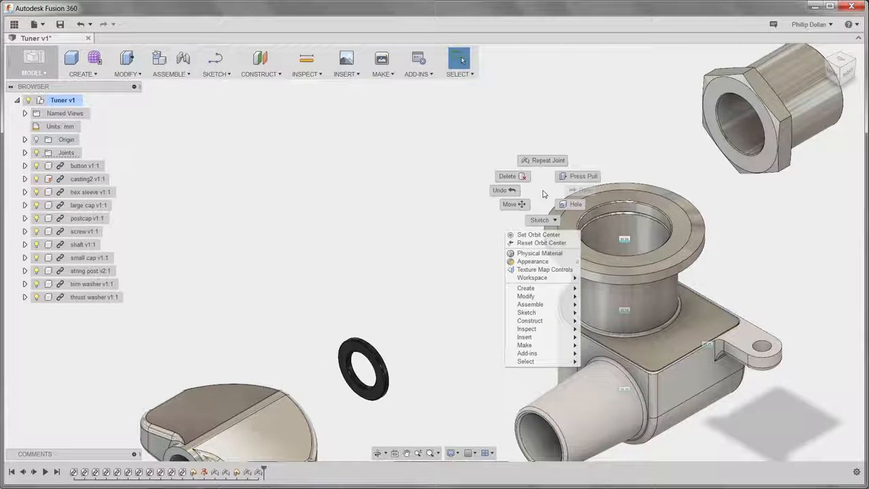
pyautogui.click(543, 160)
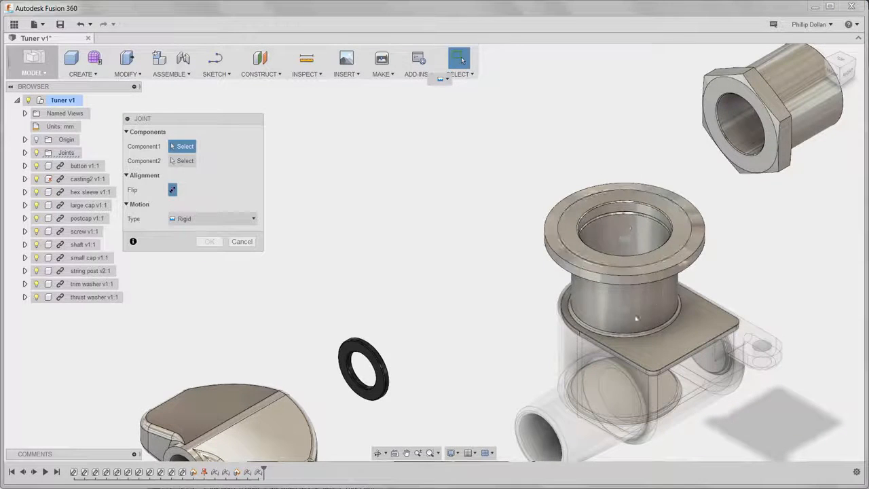
pyautogui.click(379, 453)
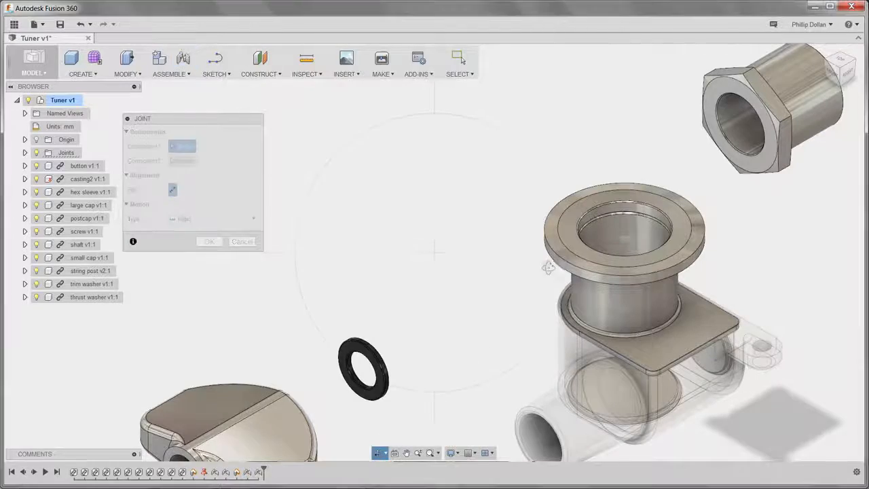
pyautogui.moveTo(539, 258); pyautogui.dragTo(501, 248)
pyautogui.press('Escape')
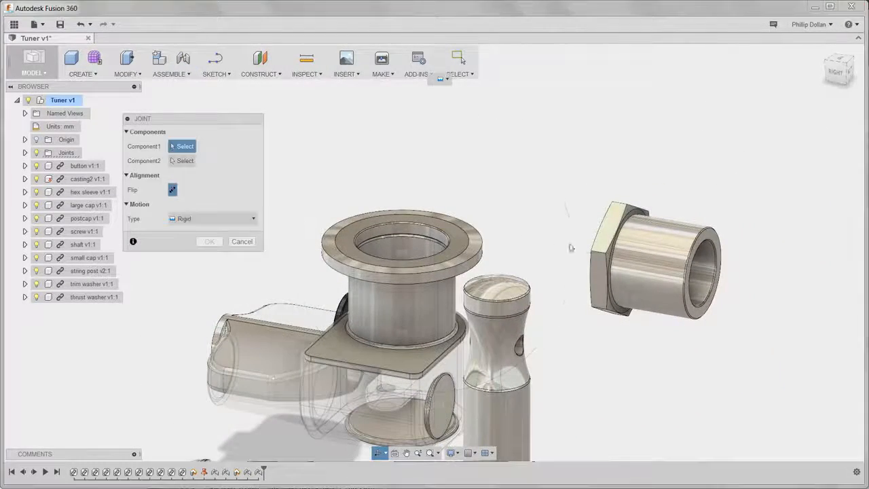
pyautogui.scroll(5, 627, 235)
pyautogui.scroll(1, 627, 235)
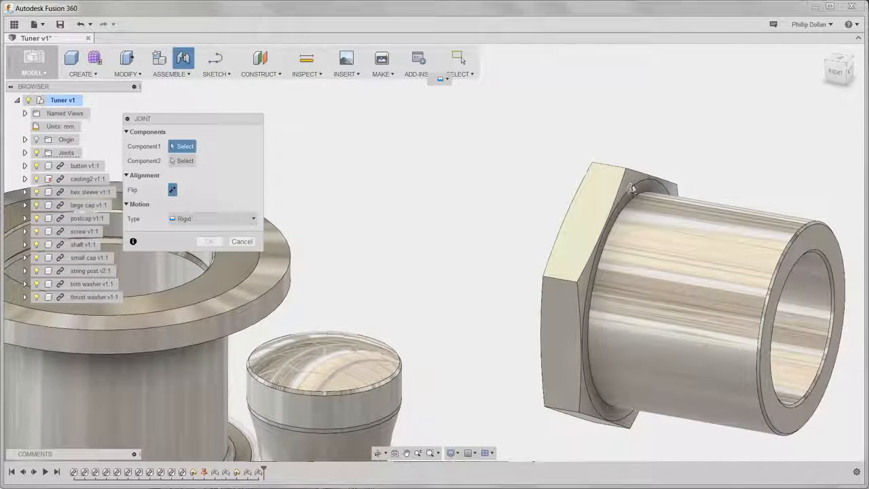
pyautogui.click(634, 191)
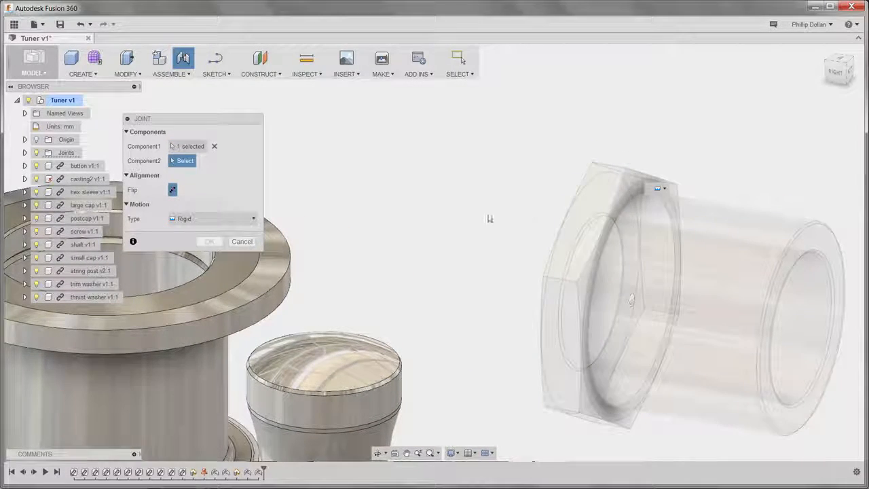
# Join the hex sleeve rigidly to the center of the large washer's upper face, flipped so its barrel sits inside the postcap tube.
pyautogui.moveTo(489, 218); pyautogui.dragTo(812, 170, button='middle')
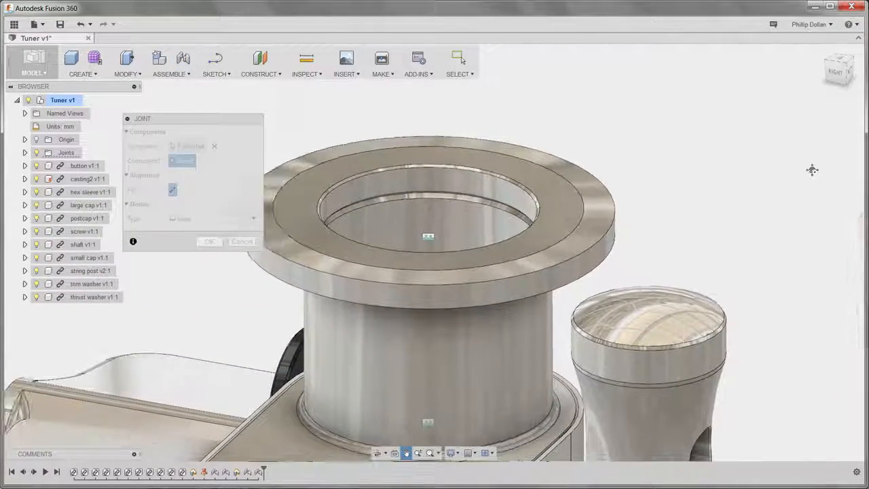
pyautogui.click(585, 208)
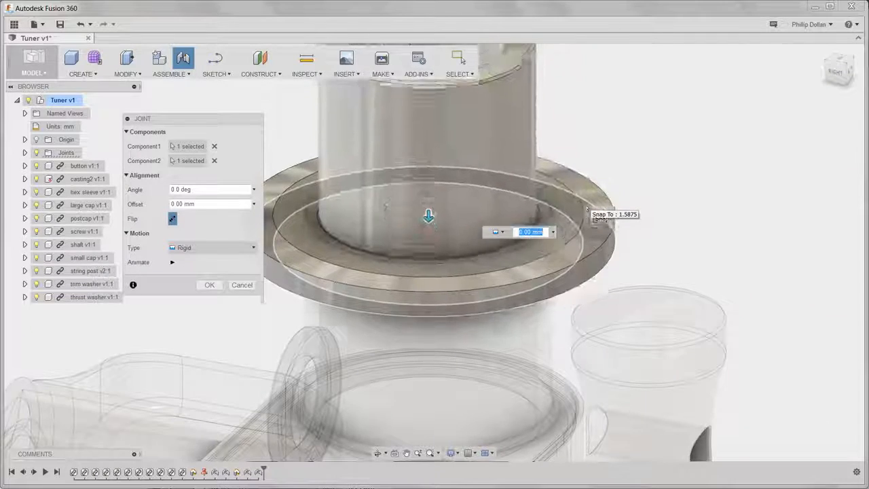
pyautogui.click(172, 220)
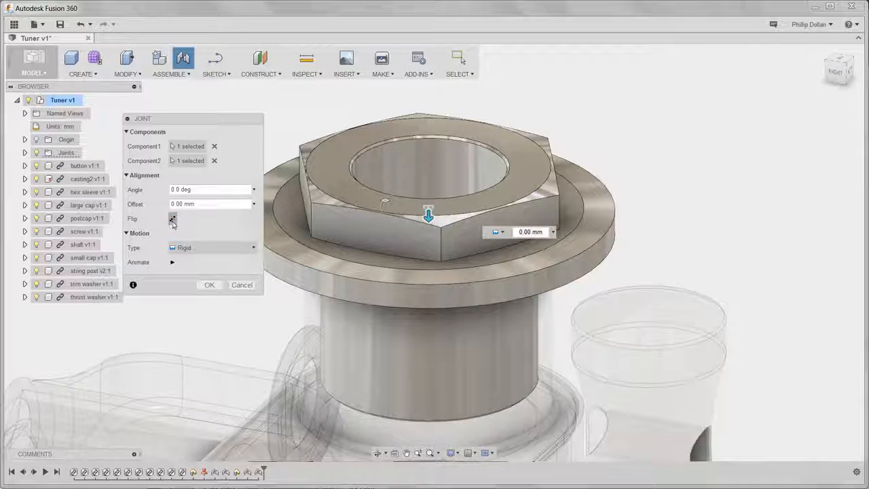
pyautogui.click(210, 285)
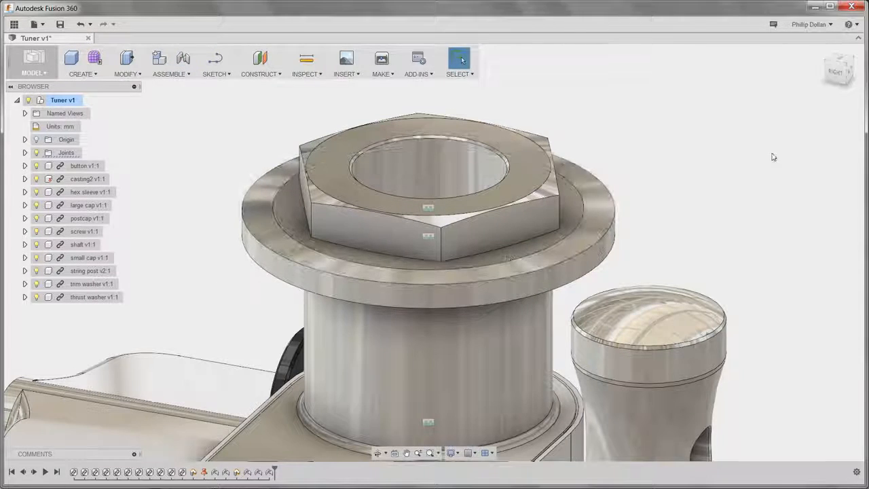
# Start another joint and set the center of the brass shaft's circular shoulder as its first location.
pyautogui.click(823, 51)
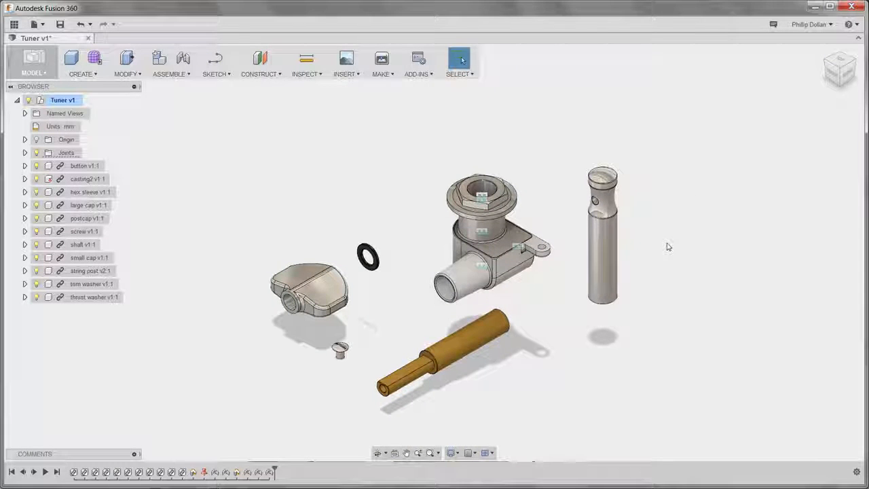
pyautogui.rightClick(571, 345)
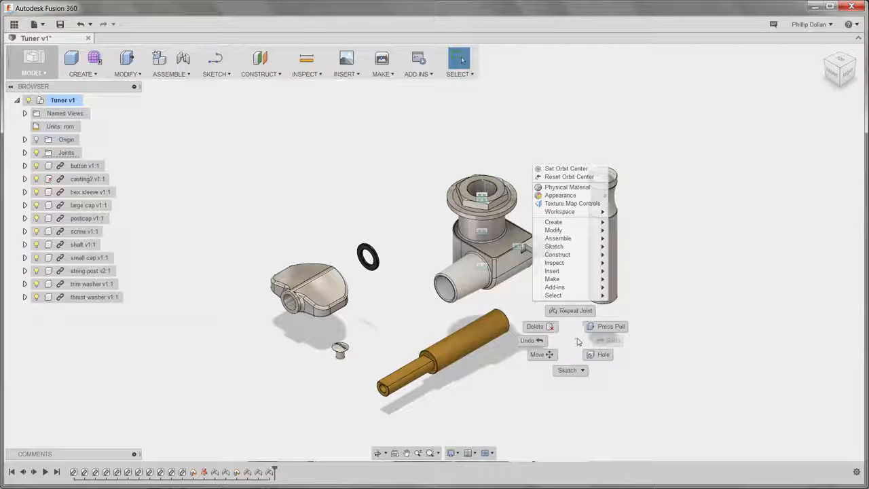
pyautogui.click(574, 312)
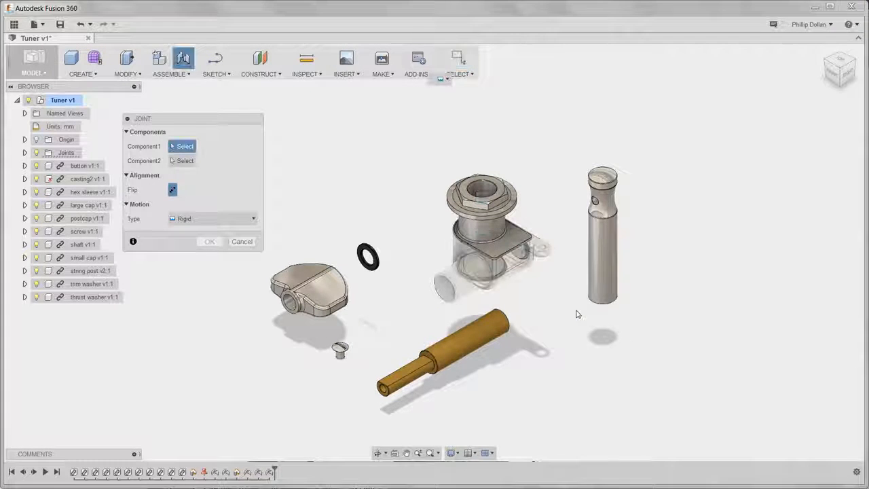
pyautogui.scroll(5, 438, 398)
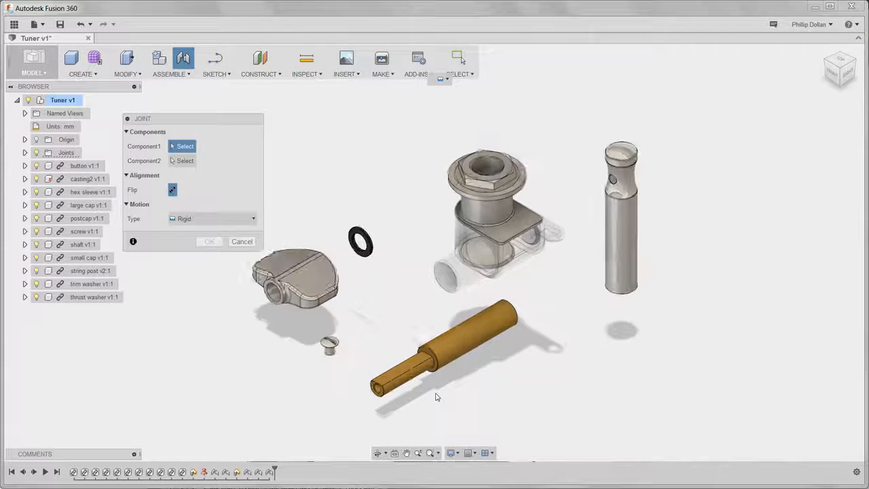
pyautogui.scroll(1, 430, 371)
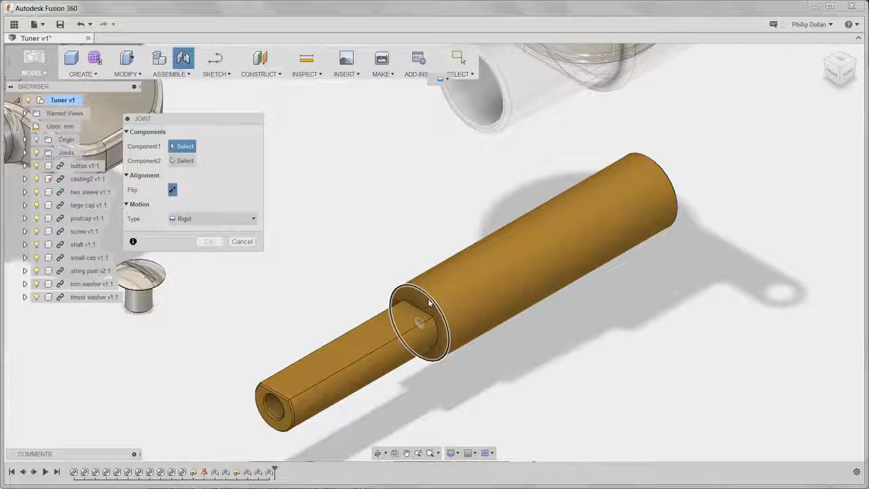
pyautogui.click(428, 306)
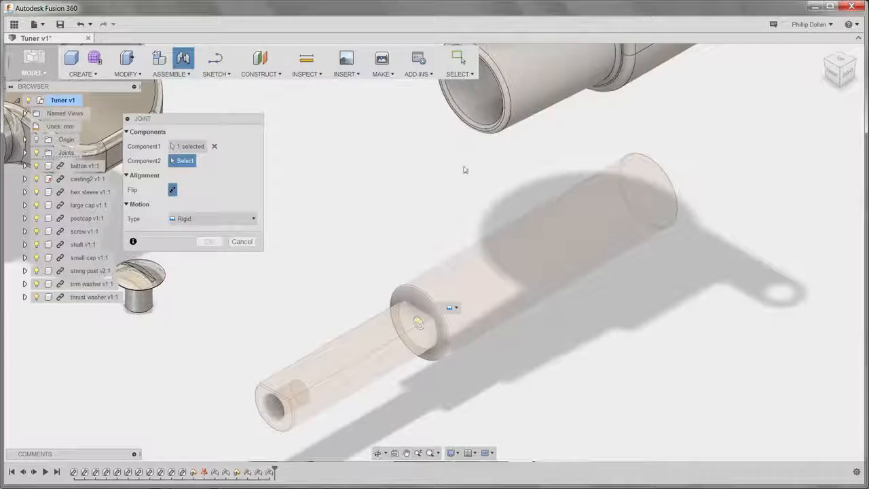
# Join the shaft to the center of the casting's side tube opening with Revolute motion about the Z axis, at -90 deg and 0.00 mm offset.
pyautogui.moveTo(465, 153); pyautogui.dragTo(530, 278, button='middle')
pyautogui.scroll(1, 535, 271)
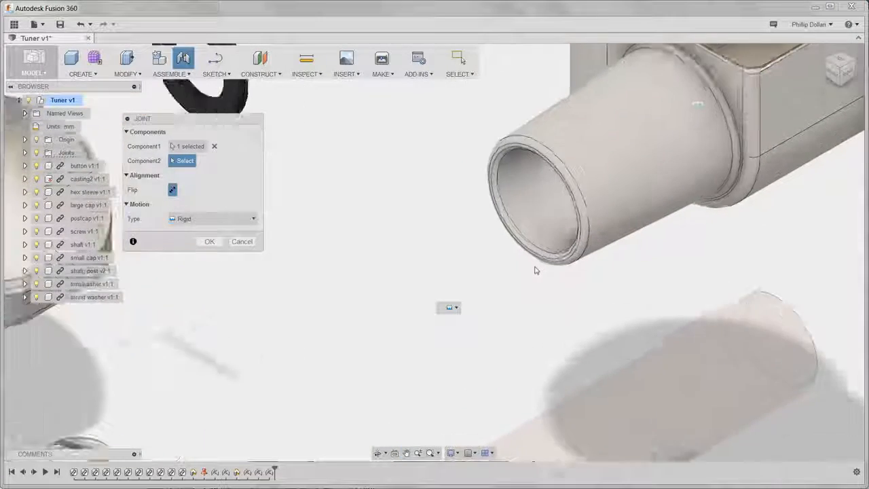
pyautogui.click(544, 189)
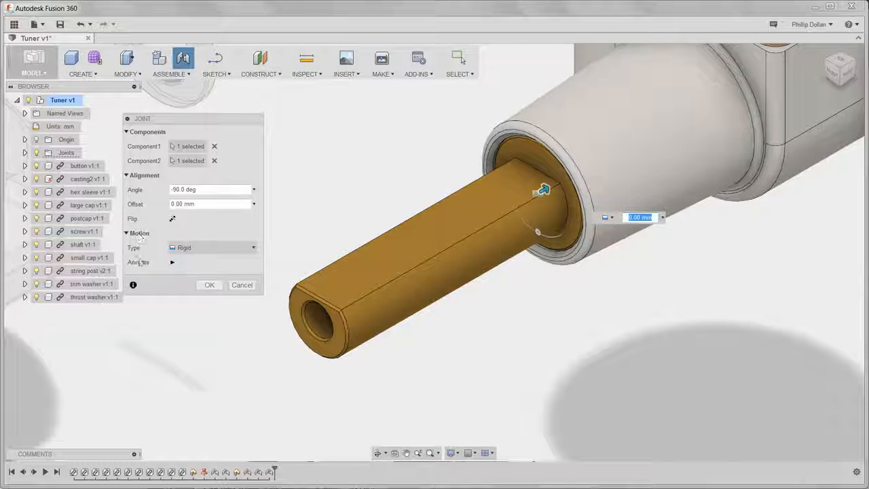
pyautogui.click(251, 251)
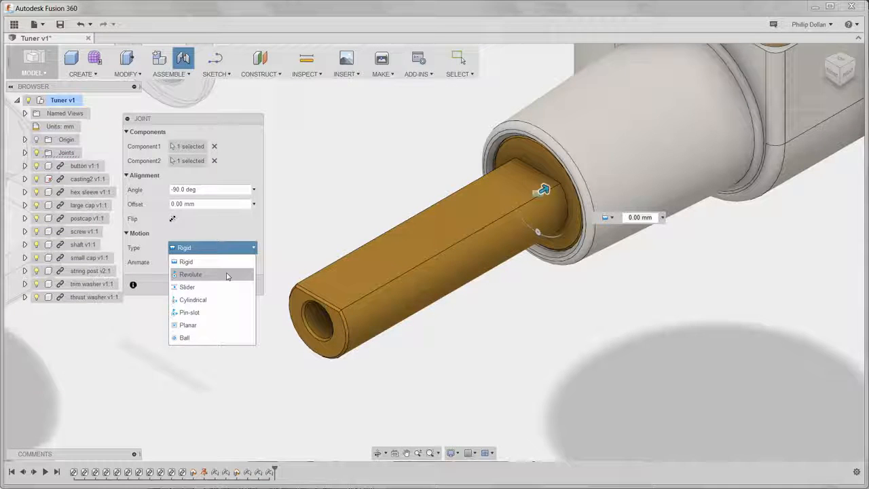
pyautogui.click(228, 275)
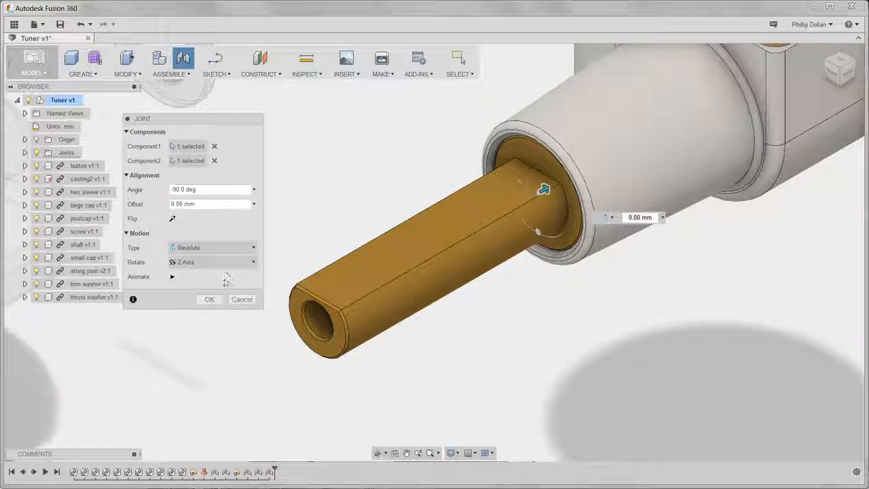
pyautogui.click(210, 299)
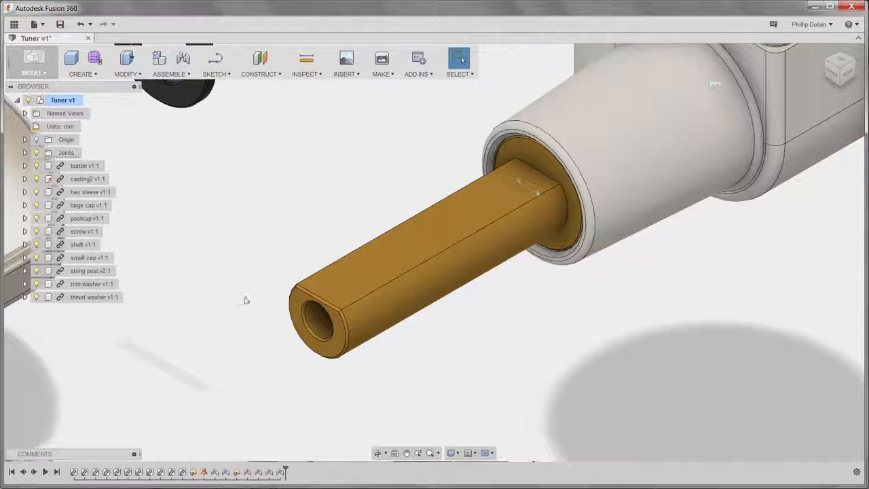
# Rotate the shaft within the casting's side tube to test its motion, and move the black washer close to the shaft.
pyautogui.moveTo(320, 285); pyautogui.dragTo(340, 335)
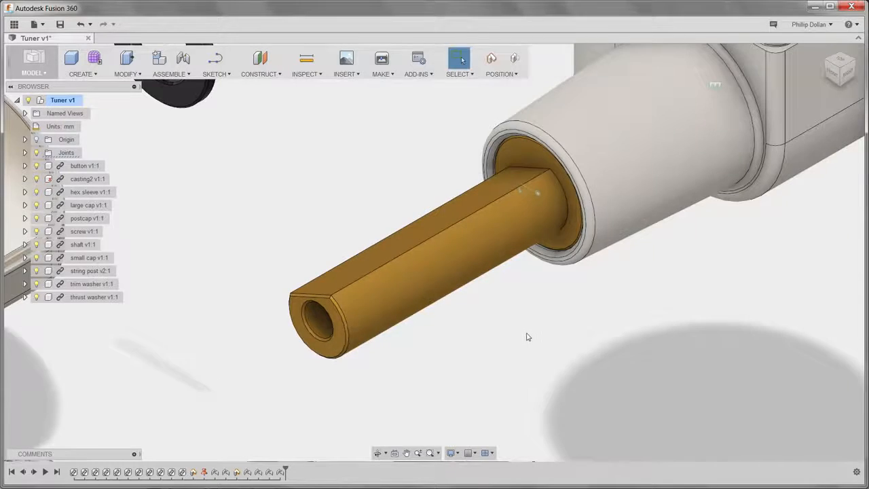
pyautogui.scroll(-3, 526, 336)
pyautogui.scroll(-2, 527, 335)
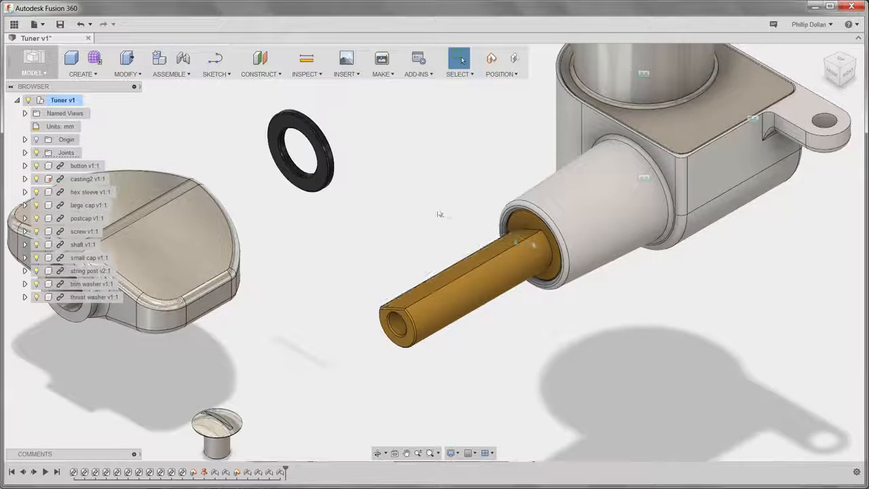
pyautogui.moveTo(333, 190); pyautogui.dragTo(465, 241)
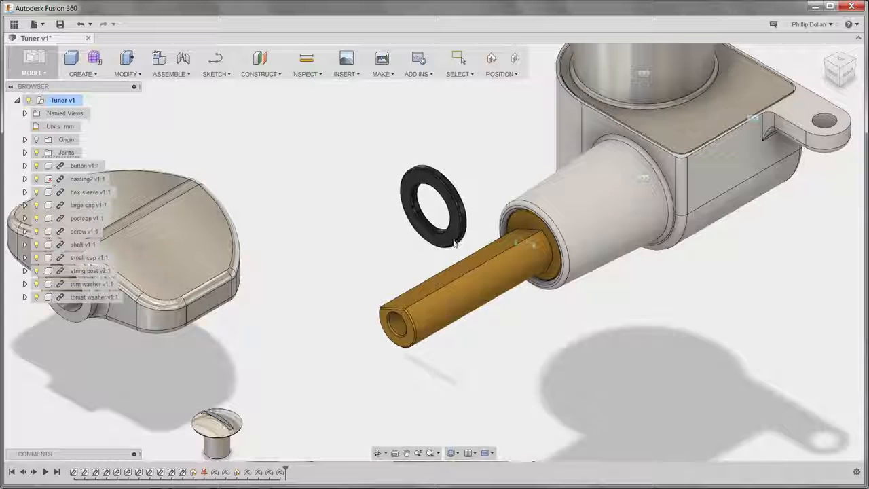
# Start another joint with the moved components' positions captured, using the center of the black thrust washer's circular edge as its first location.
pyautogui.rightClick(288, 164)
pyautogui.click(301, 141)
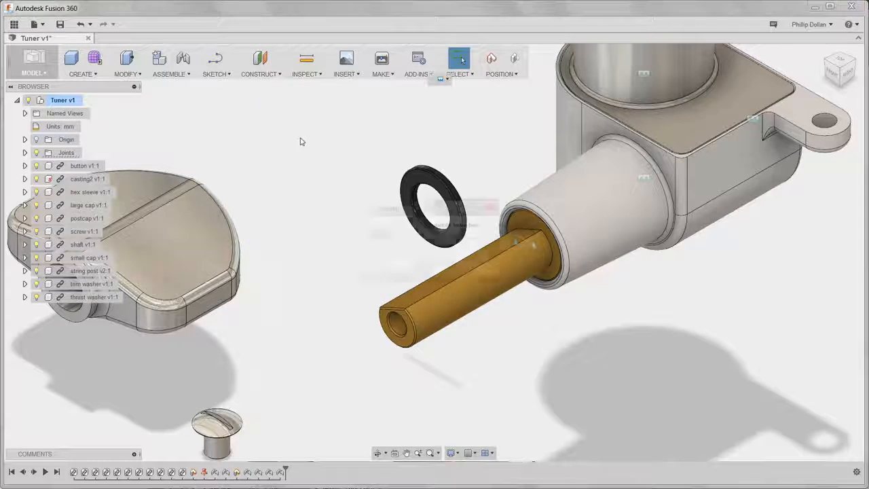
pyautogui.click(512, 265)
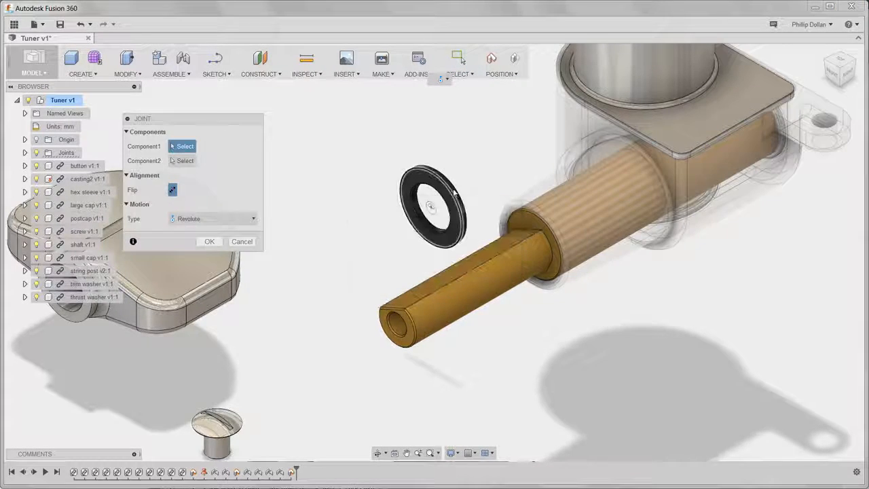
pyautogui.scroll(8, 455, 197)
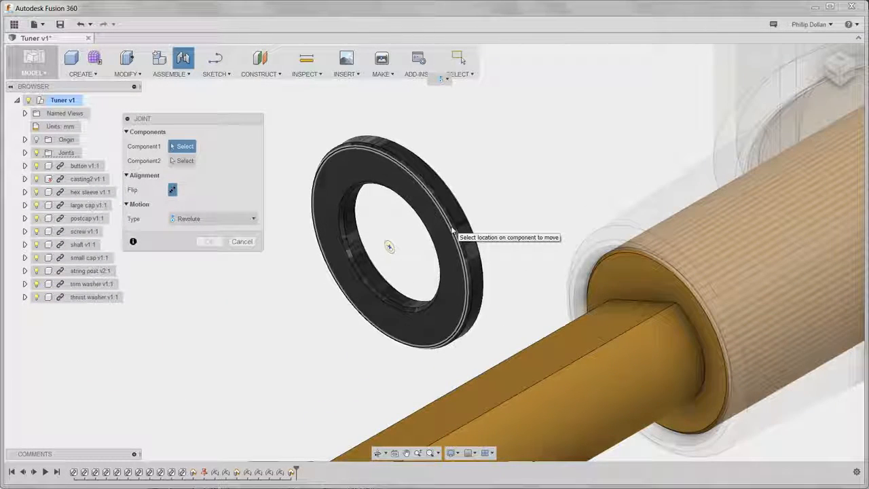
pyautogui.click(452, 230)
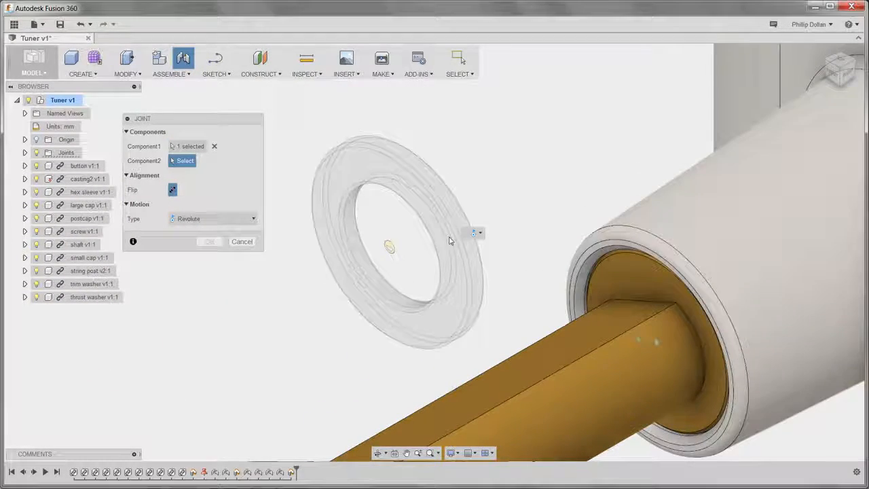
# Join the thrust washer rigidly around the shaft at the center of the casting's side tube opening, unflipped, at 90 deg and 0.00 mm offset.
pyautogui.click(614, 250)
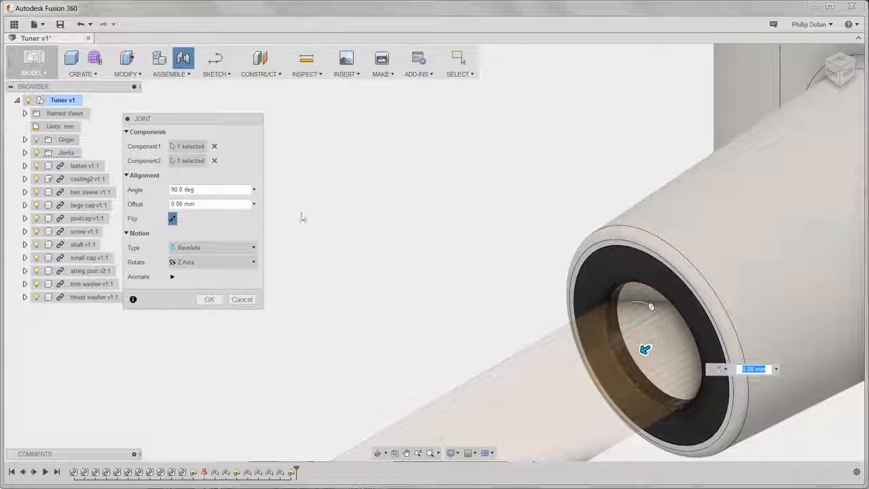
pyautogui.click(173, 220)
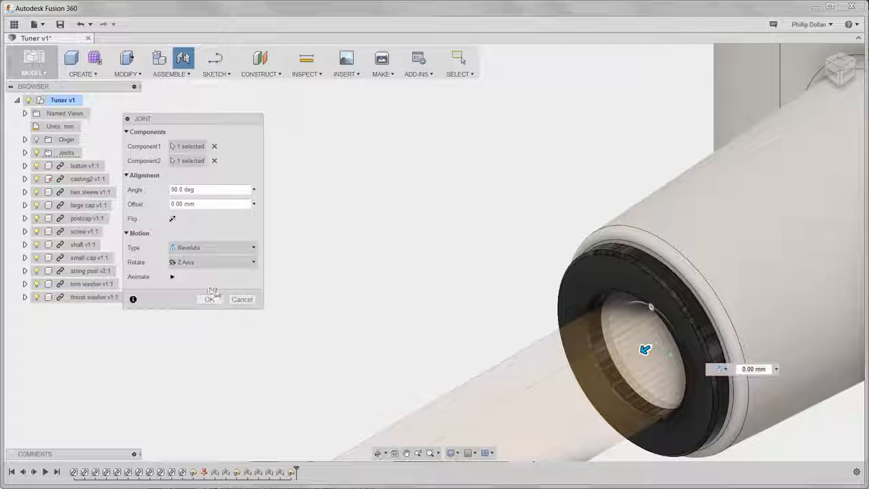
pyautogui.click(255, 248)
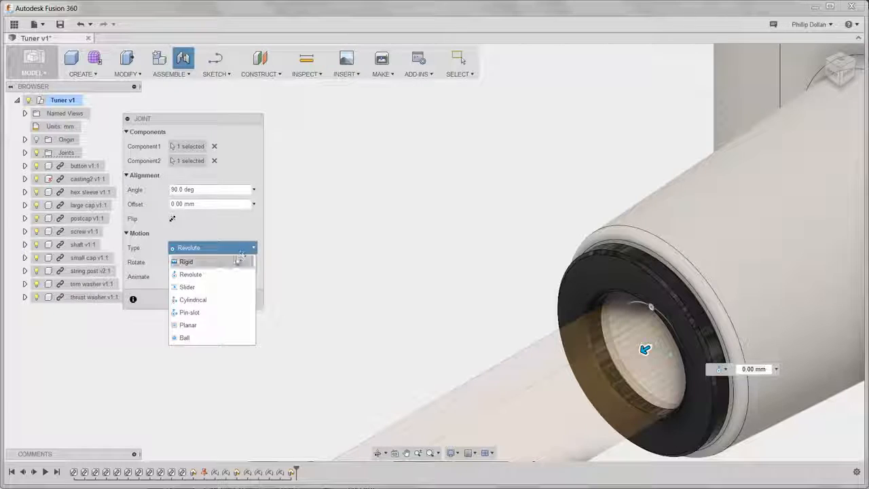
pyautogui.click(237, 261)
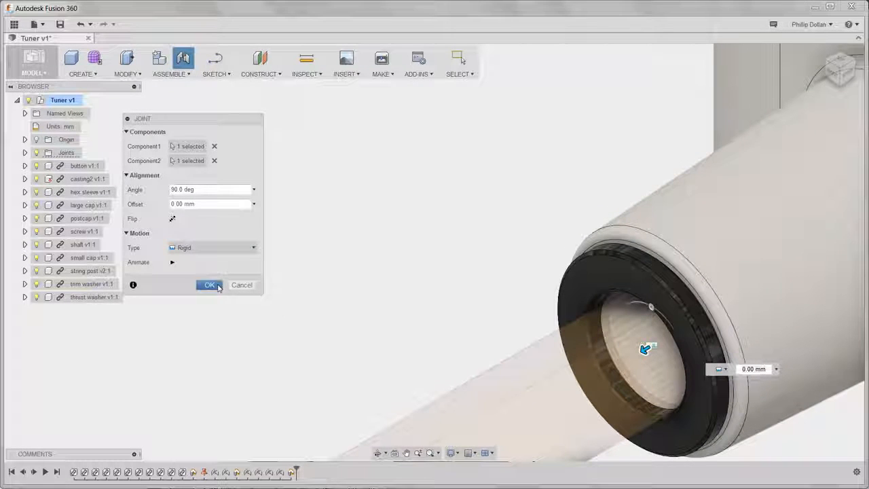
pyautogui.click(209, 285)
# Hide the thrust washer and start a joint with the center of the button's round tube opening as its first location.
pyautogui.scroll(-5, 392, 292)
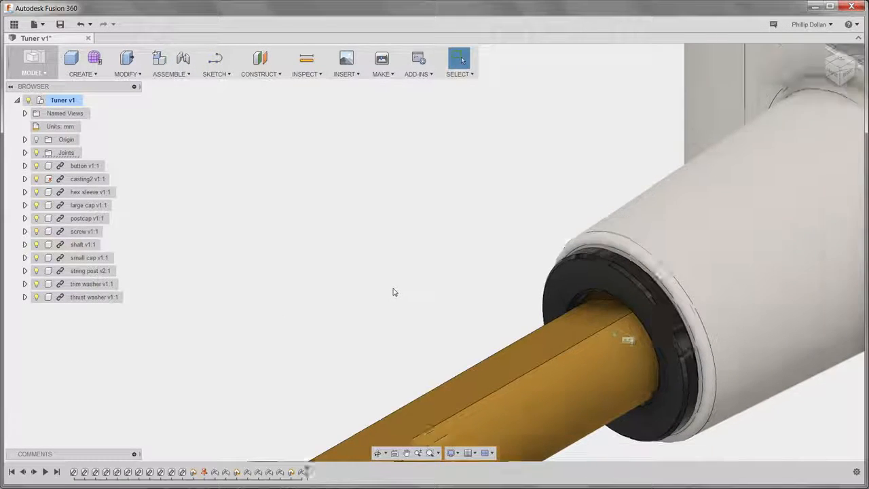
pyautogui.scroll(-5, 434, 244)
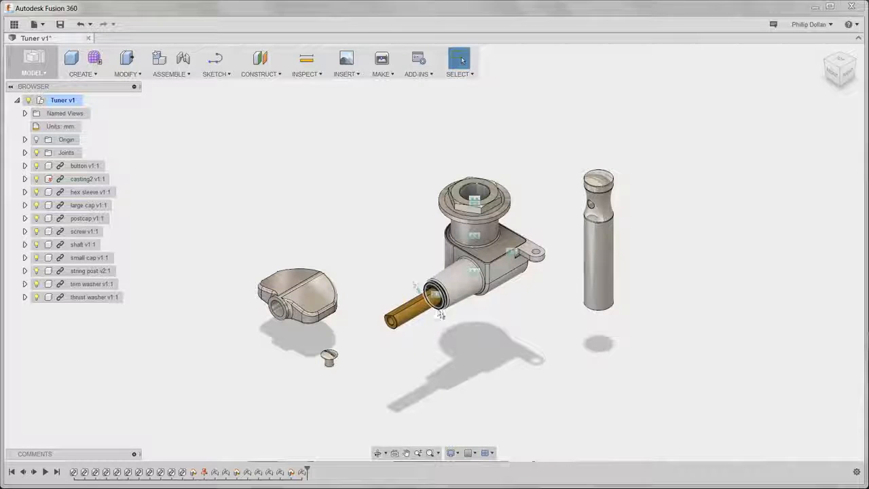
pyautogui.scroll(5, 445, 325)
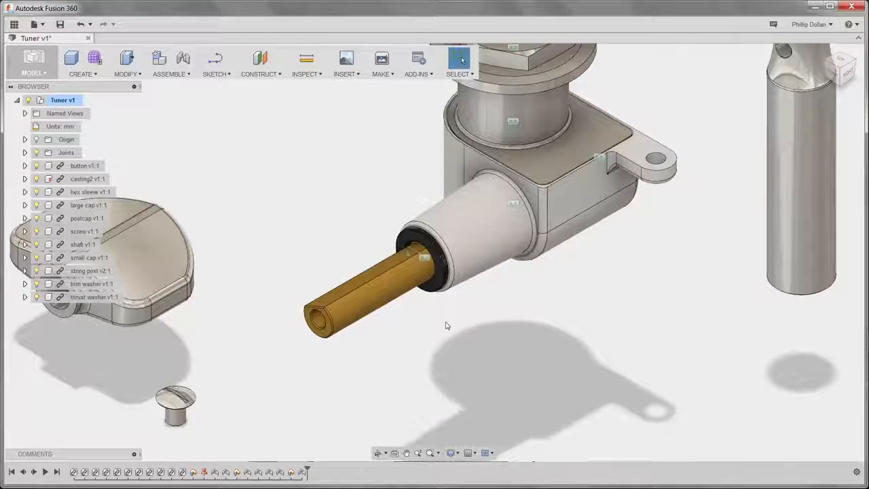
pyautogui.moveTo(527, 320); pyautogui.dragTo(575, 324, button='middle')
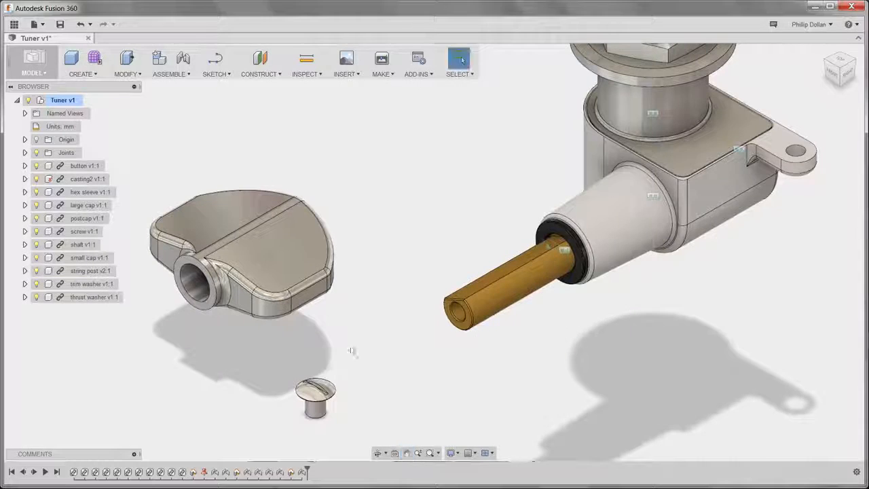
pyautogui.click(36, 298)
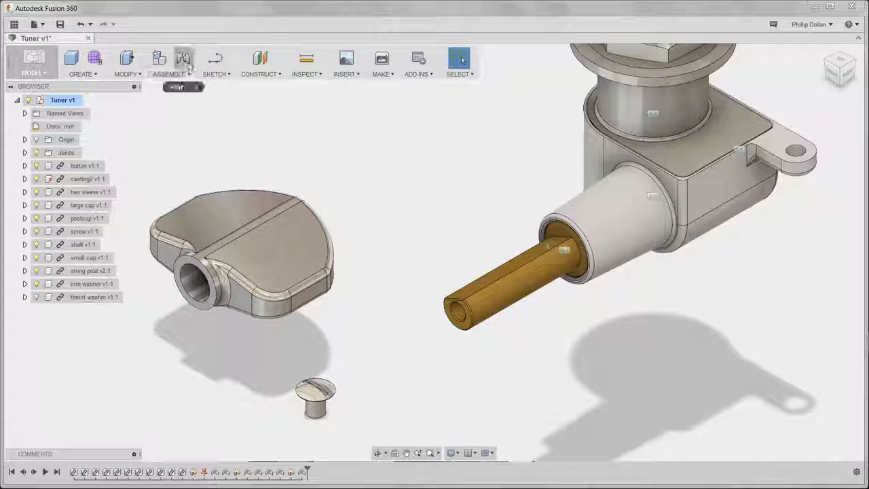
pyautogui.click(183, 58)
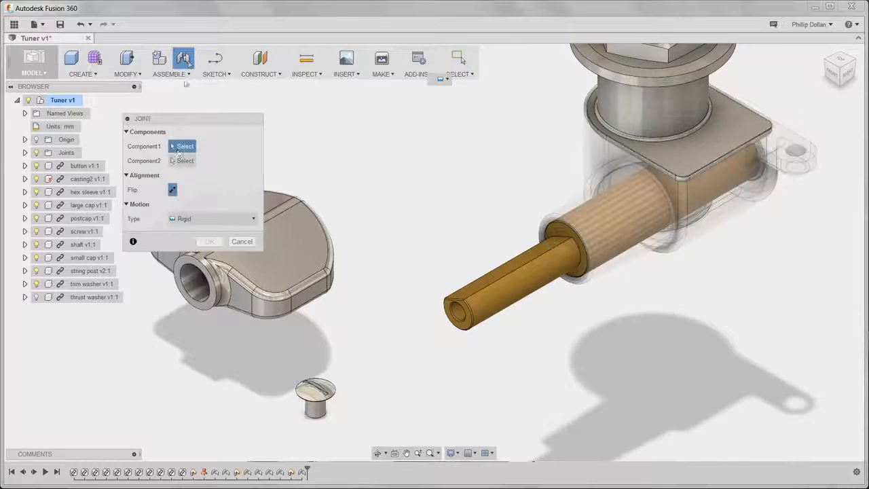
pyautogui.click(195, 281)
# Join the button rigidly to the center of the brass shaft's circular shoulder, flipped, at 0 deg and -0.8 mm offset.
pyautogui.scroll(3, 570, 251)
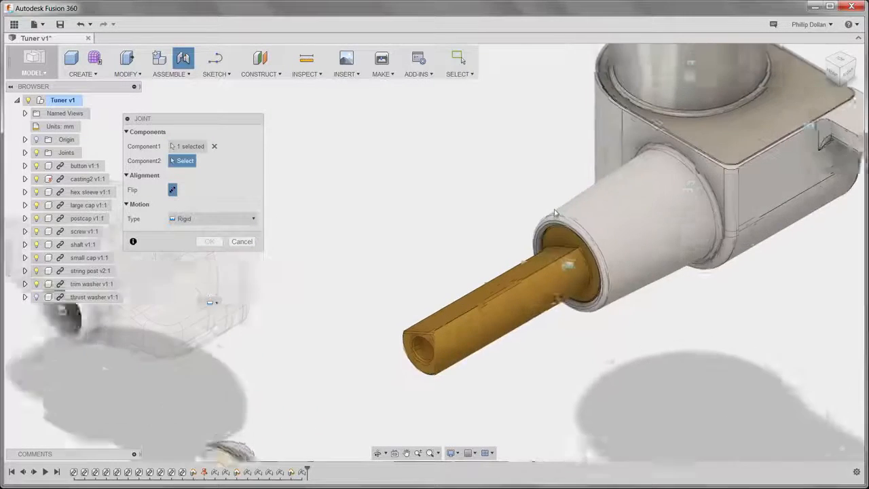
pyautogui.scroll(2, 552, 238)
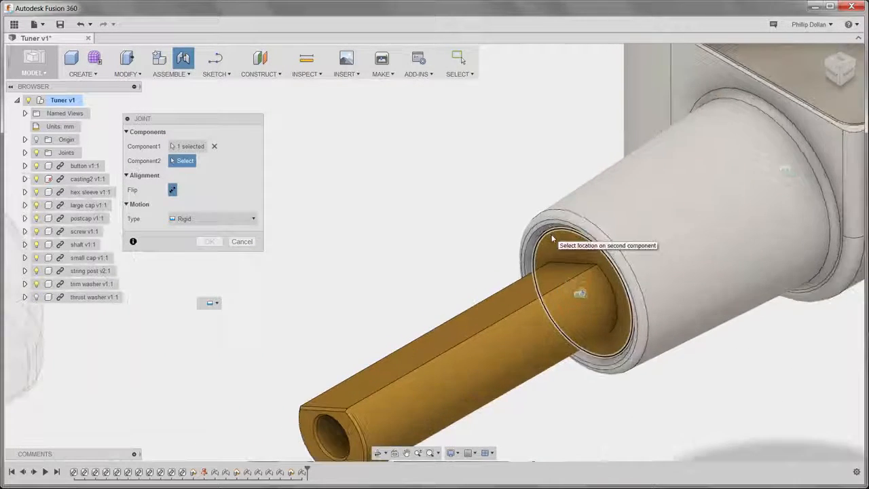
pyautogui.click(551, 237)
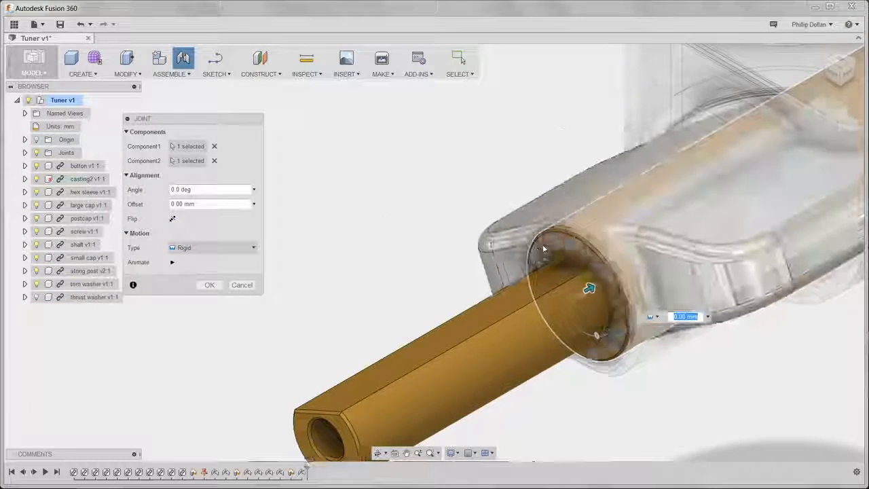
pyautogui.click(173, 219)
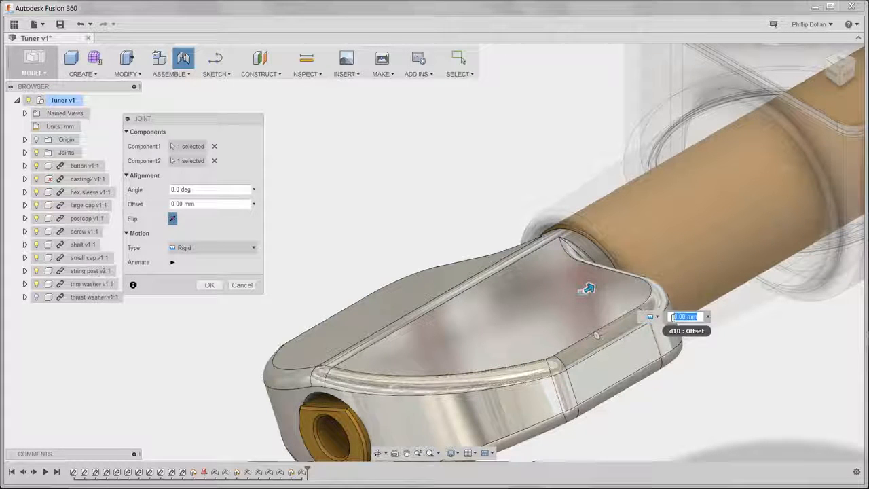
pyautogui.press('BackSpace')
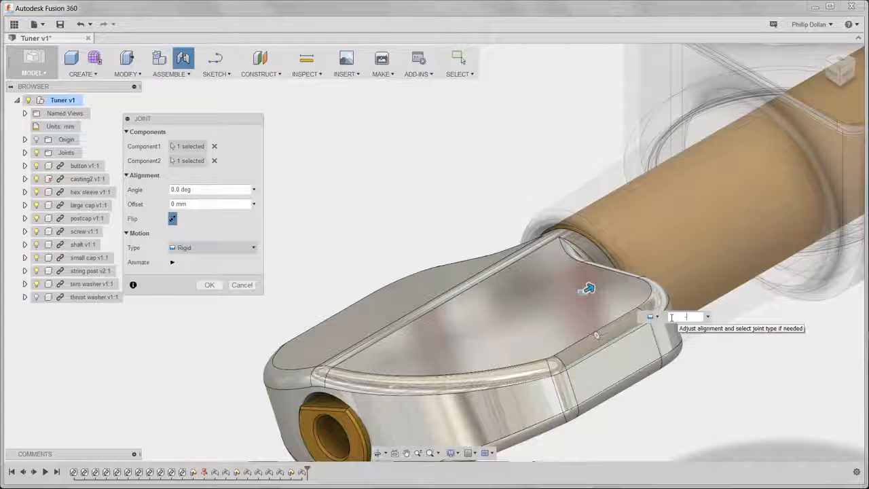
pyautogui.write('-0.8')
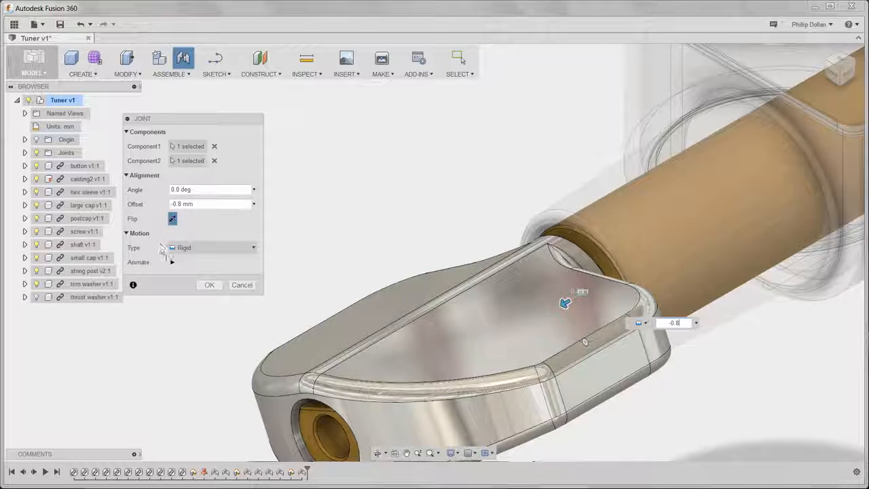
pyautogui.click(211, 286)
# Rotate the button together with the shaft to test their motion, and inspect the shaft's fit in the button's end hole.
pyautogui.keyDown('shift'); pyautogui.moveTo(320, 306); pyautogui.dragTo(392, 214, button='middle'); pyautogui.keyUp('shift')
pyautogui.keyDown('shift'); pyautogui.moveTo(500, 243); pyautogui.dragTo(469, 219, button='middle'); pyautogui.keyUp('shift')
pyautogui.moveTo(469, 219); pyautogui.dragTo(461, 201)
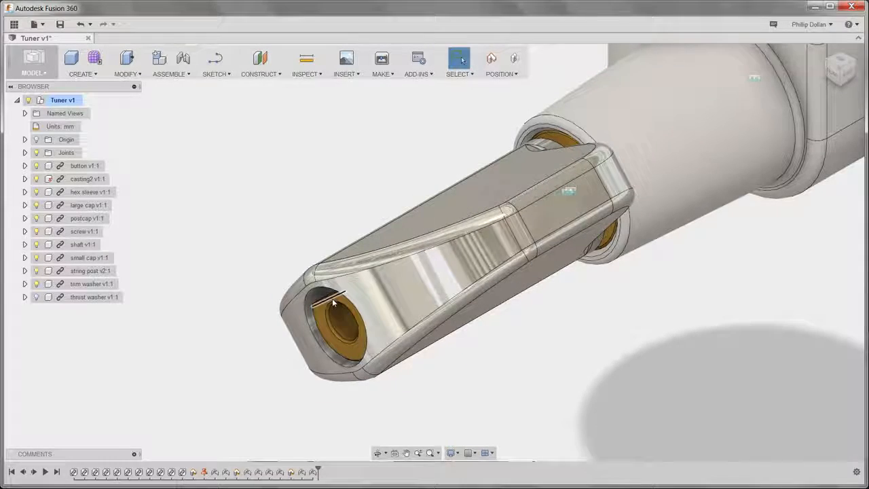
pyautogui.moveTo(322, 317)
pyautogui.mouseDown()
pyautogui.moveTo(337, 336)
pyautogui.moveTo(332, 306)
pyautogui.mouseUp()
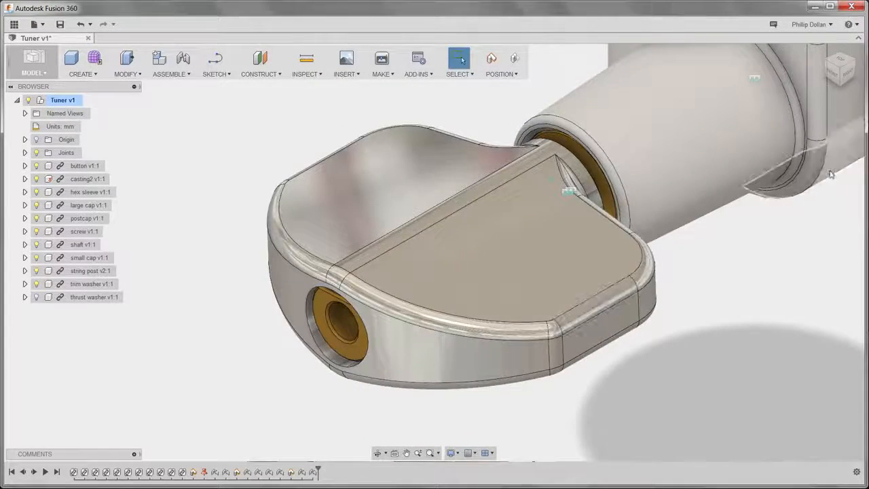
# Move the small screw close to the hole at the button's outer end.
pyautogui.scroll(-2, 807, 256)
pyautogui.scroll(-1, 685, 299)
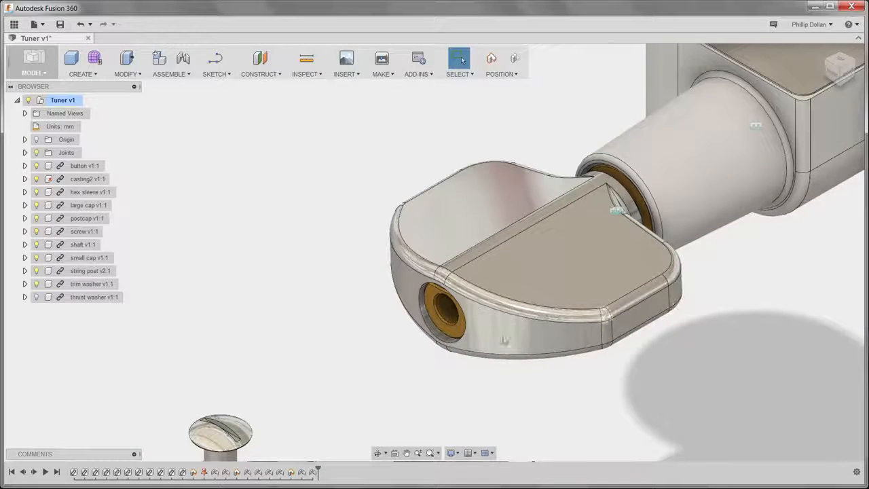
pyautogui.moveTo(240, 432); pyautogui.dragTo(389, 351)
pyautogui.scroll(2, 389, 351)
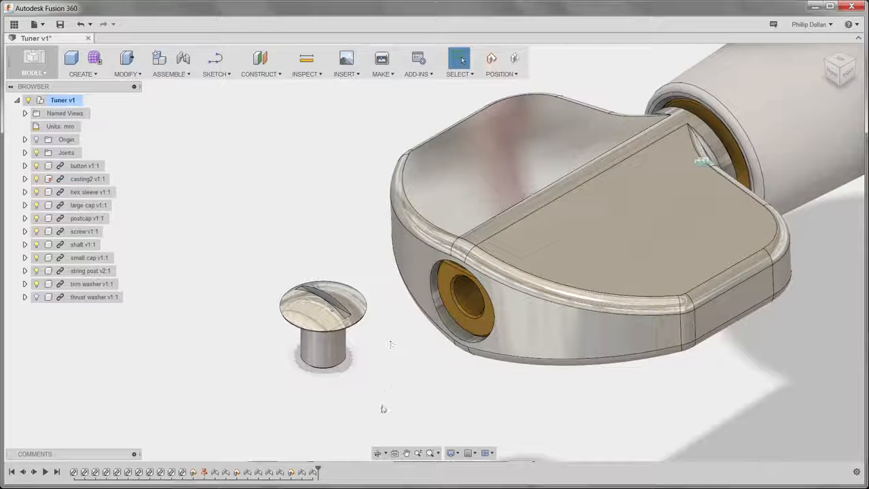
# Capture the components' positions and start a joint with the center of the screw head's underside as its first location.
pyautogui.keyDown('shift'); pyautogui.moveTo(373, 375); pyautogui.dragTo(374, 305, button='middle'); pyautogui.keyUp('shift')
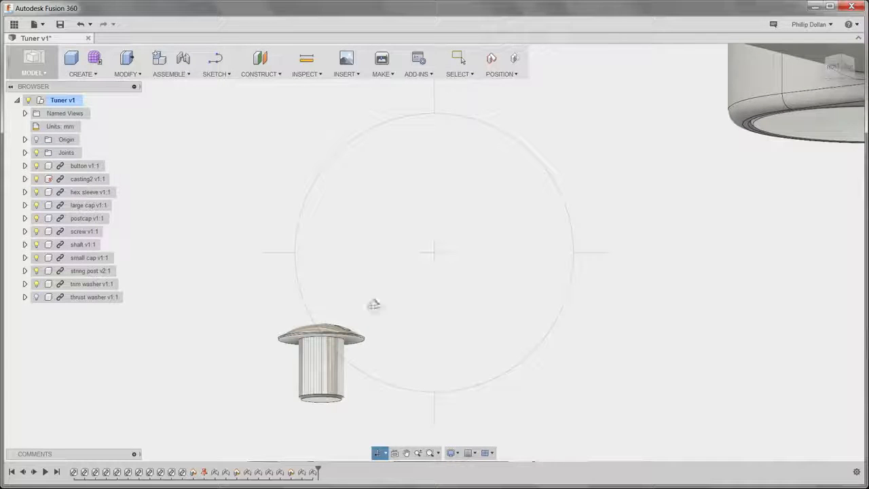
pyautogui.rightClick(313, 183)
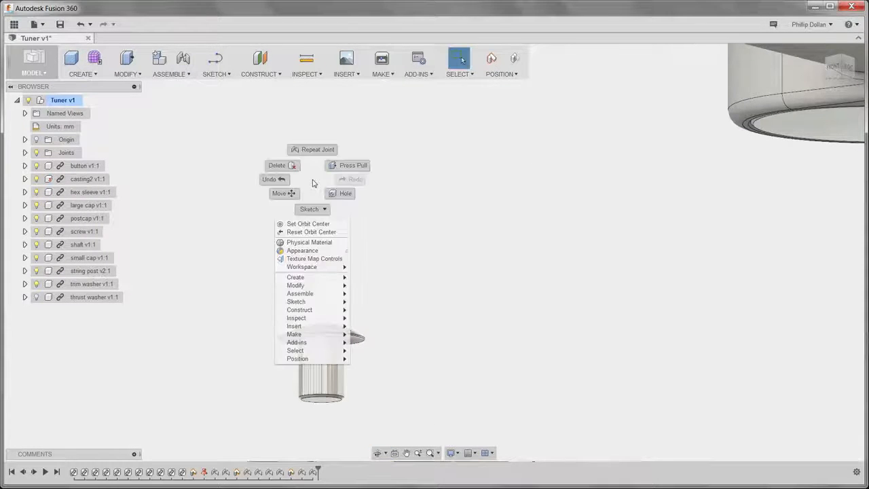
pyautogui.click(313, 150)
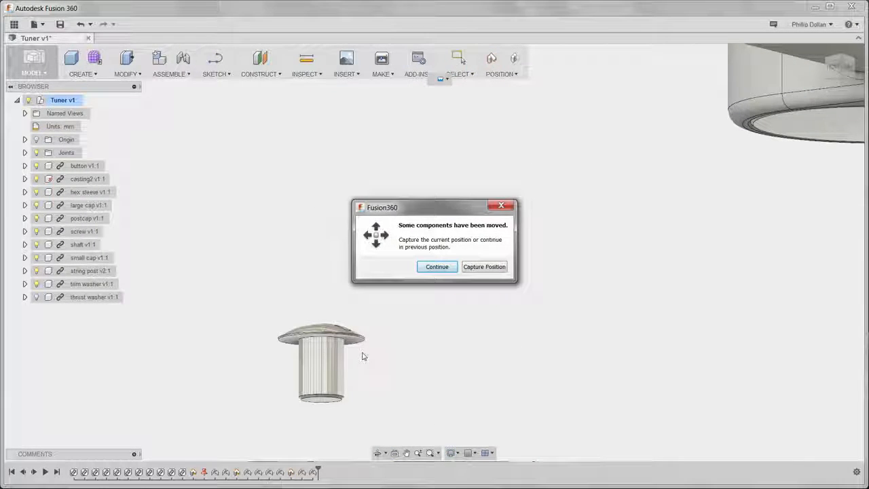
pyautogui.click(484, 266)
pyautogui.scroll(4, 355, 345)
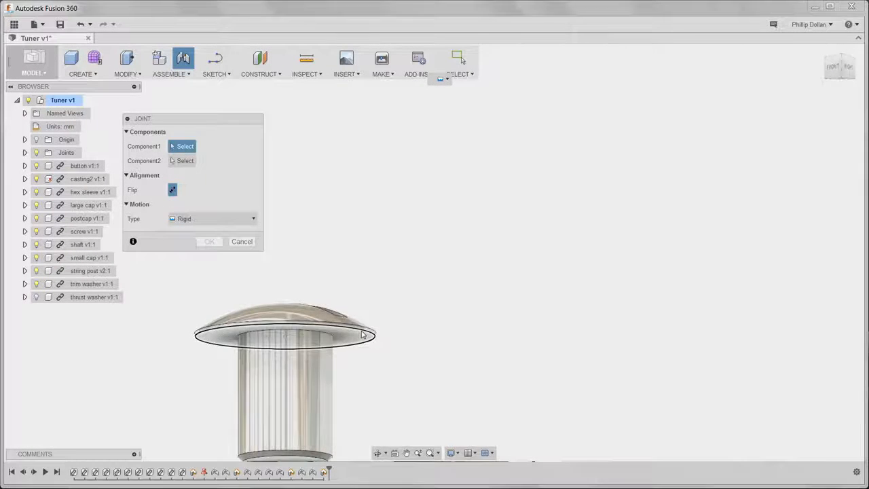
pyautogui.click(356, 339)
# Join the screw rigidly to the center of the shaft's end bore, flipped so its head faces outward, at 0 deg and 0 mm offset.
pyautogui.scroll(-2, 504, 297)
pyautogui.scroll(-2, 504, 298)
pyautogui.moveTo(653, 225); pyautogui.dragTo(623, 437, button='middle')
pyautogui.scroll(5, 534, 224)
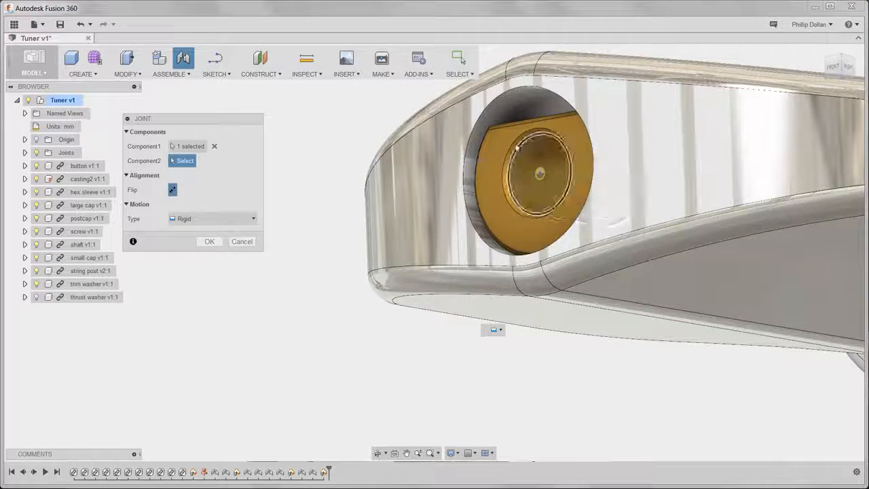
pyautogui.click(536, 171)
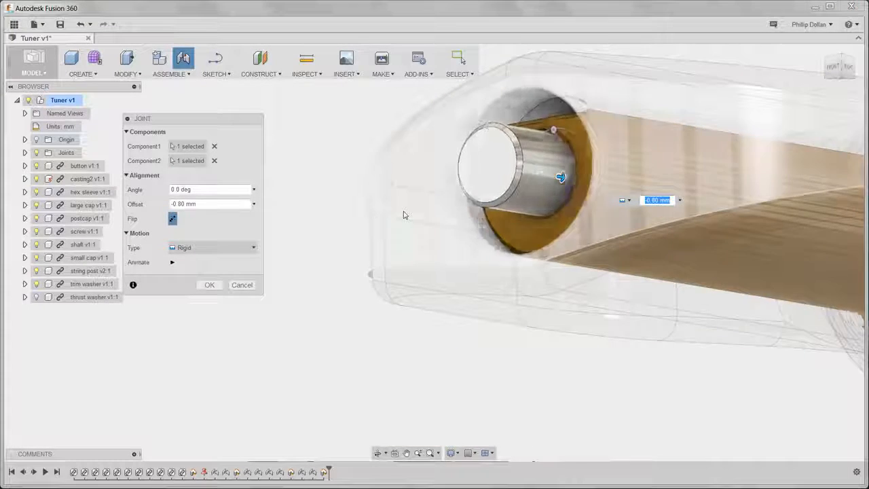
pyautogui.click(173, 219)
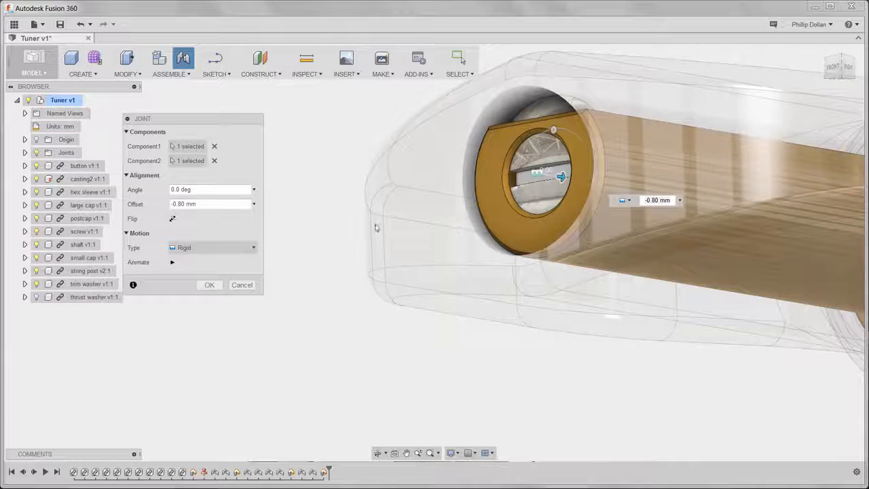
pyautogui.click(657, 200)
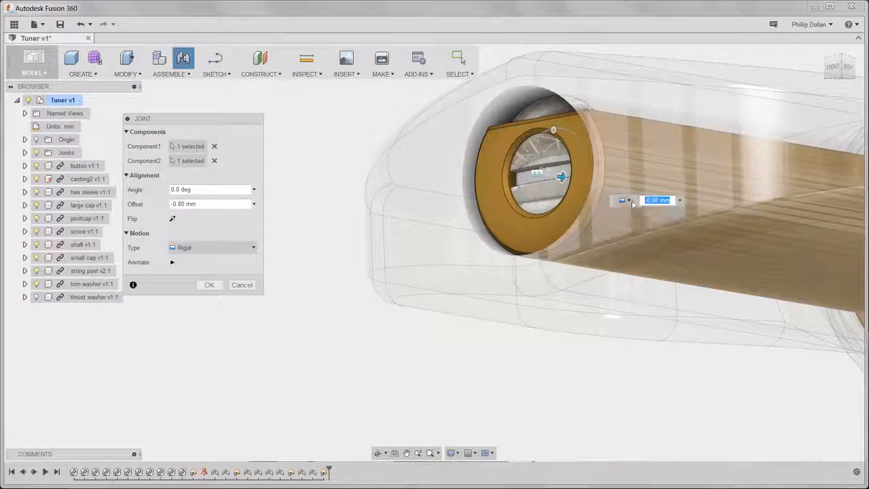
pyautogui.write('0')
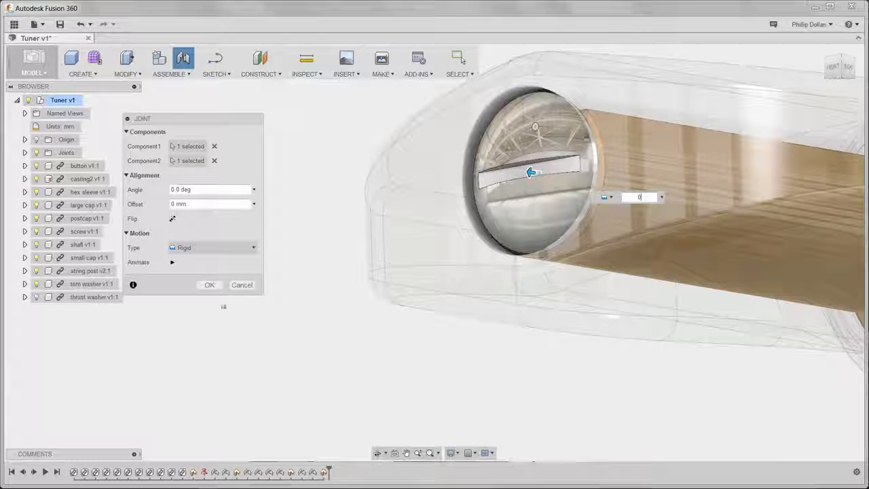
pyautogui.click(211, 286)
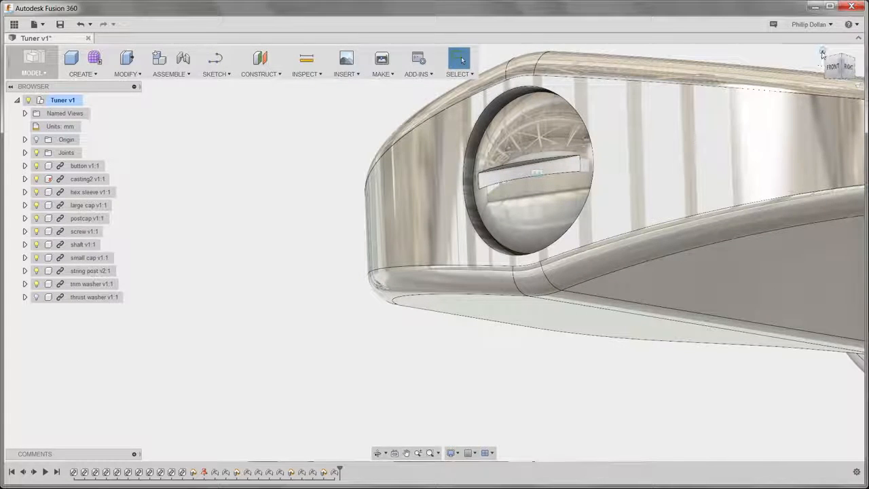
pyautogui.click(822, 54)
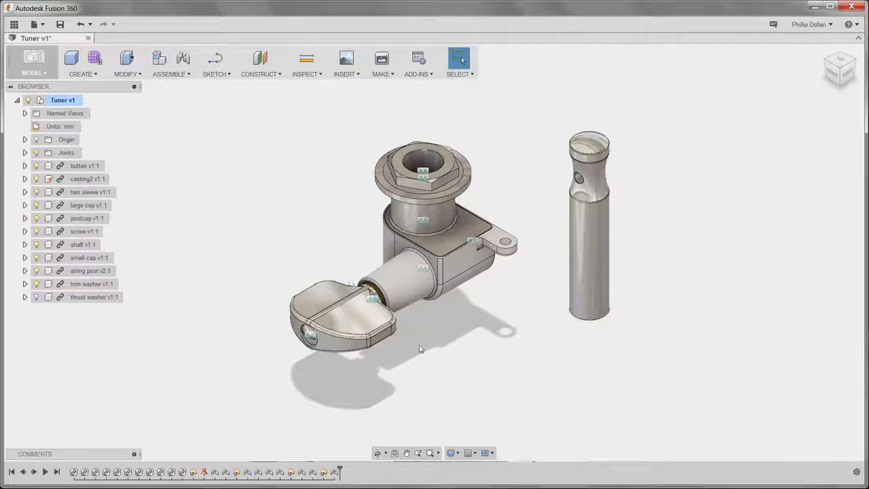
# Capture the turned button's position and join the middle of the string post's cylindrical body to the center of the hex sleeve's top opening.
pyautogui.moveTo(374, 320); pyautogui.dragTo(369, 338)
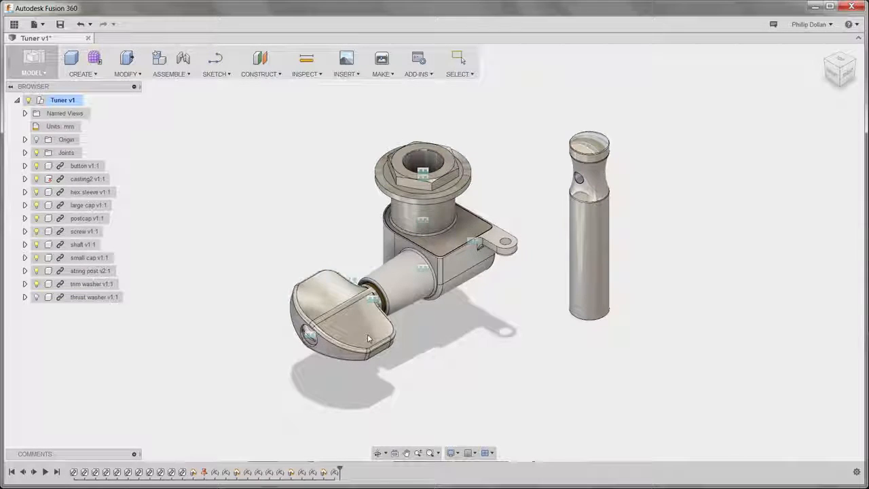
pyautogui.rightClick(477, 347)
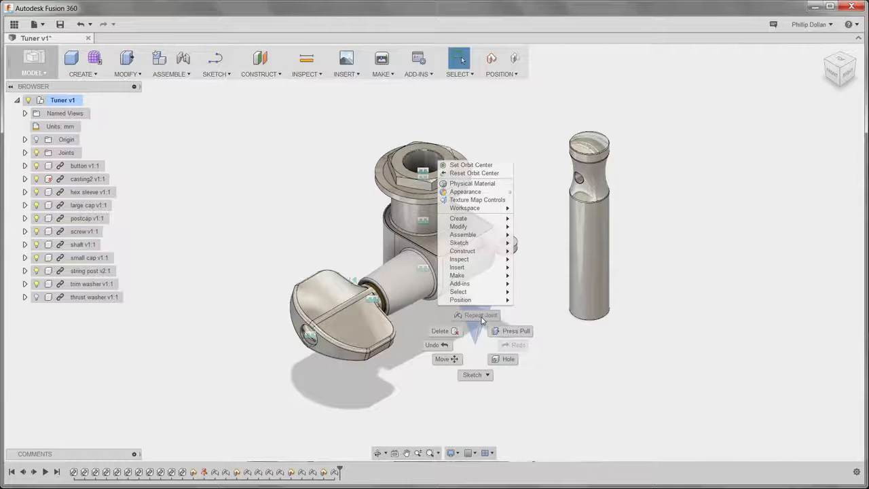
pyautogui.click(481, 317)
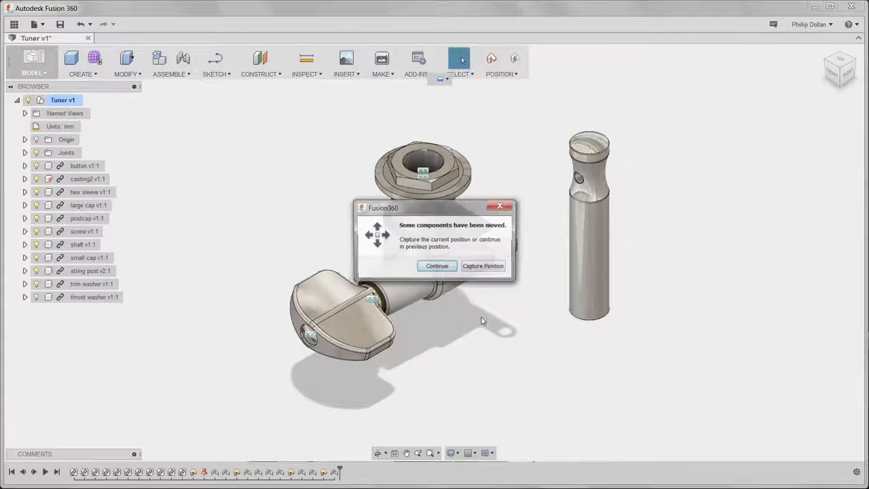
pyautogui.click(485, 268)
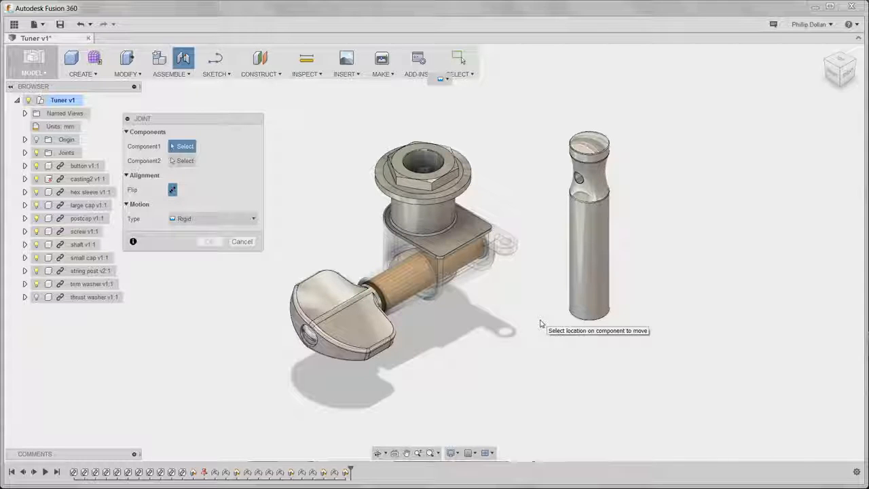
pyautogui.click(589, 265)
pyautogui.click(434, 160)
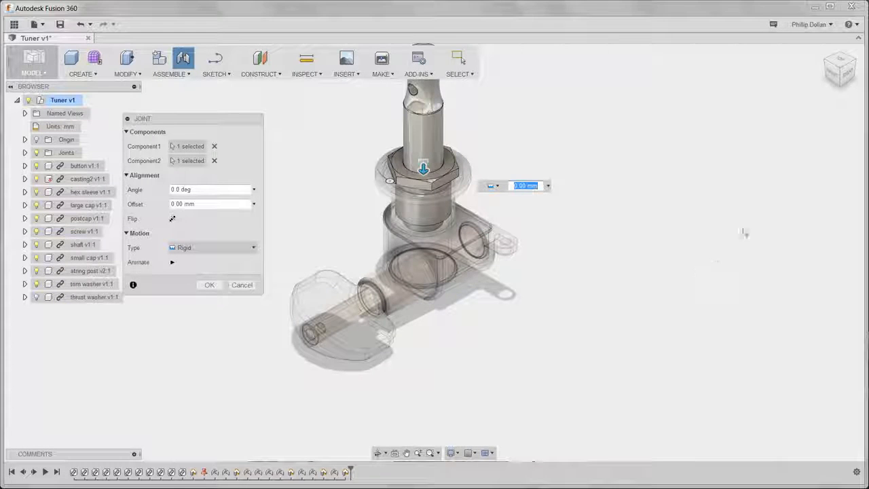
# Show the model from the front with the Shaded with Hidden Edges visual style.
pyautogui.click(835, 76)
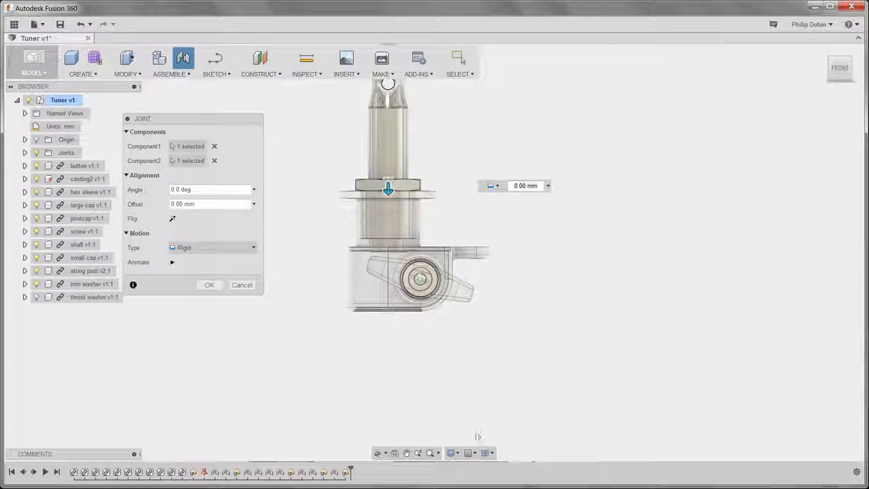
pyautogui.click(452, 453)
pyautogui.moveTo(487, 373)
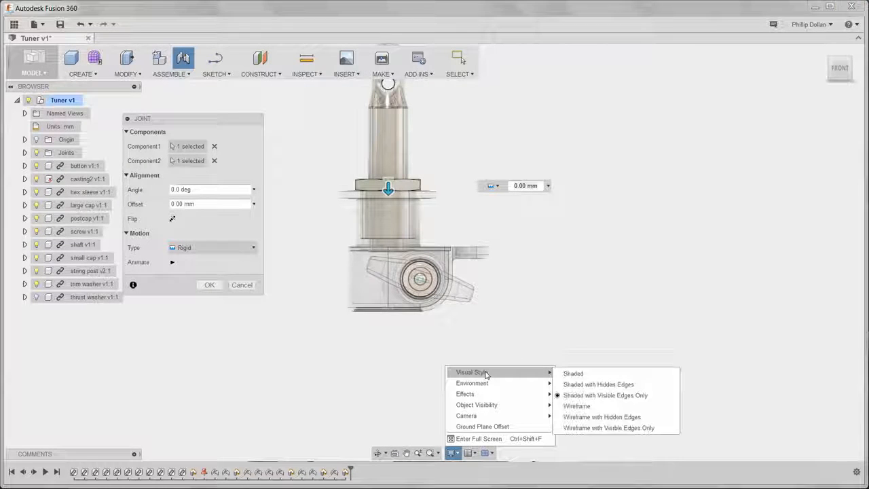
pyautogui.click(585, 384)
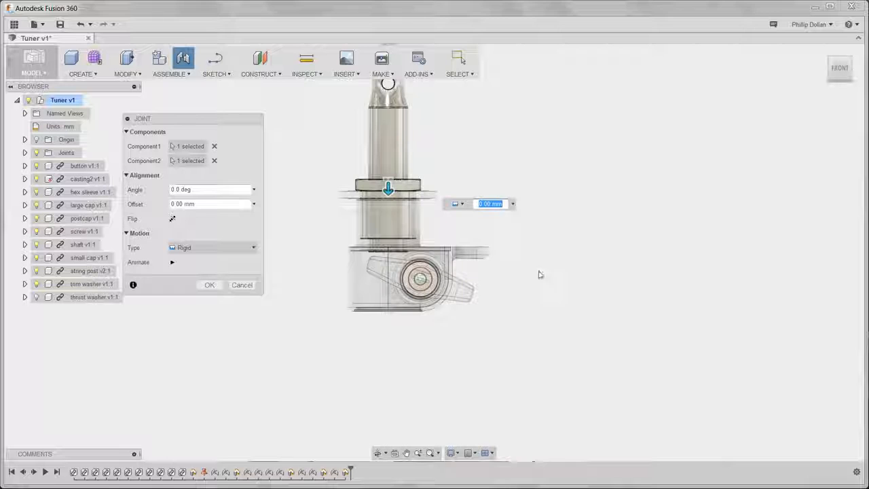
# Offset the string post's joint 10 mm down into the casting and make it Revolute about the Z axis.
pyautogui.moveTo(387, 189); pyautogui.dragTo(389, 237)
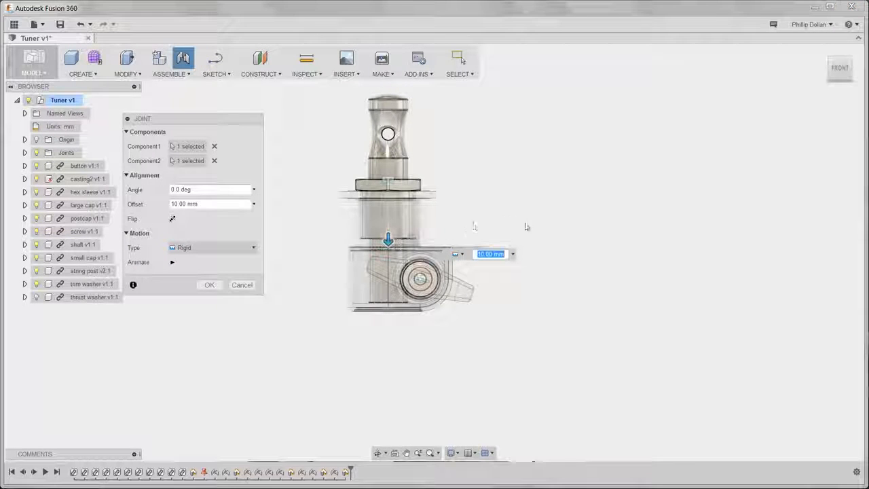
pyautogui.click(253, 248)
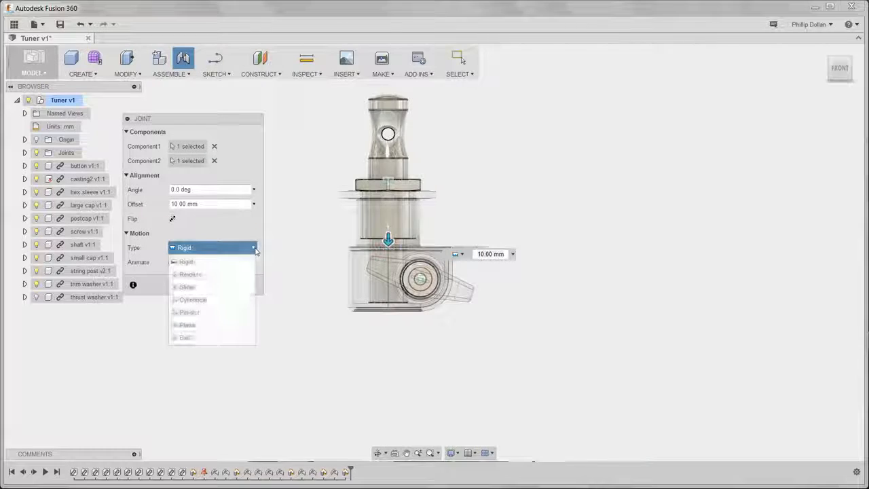
pyautogui.click(214, 275)
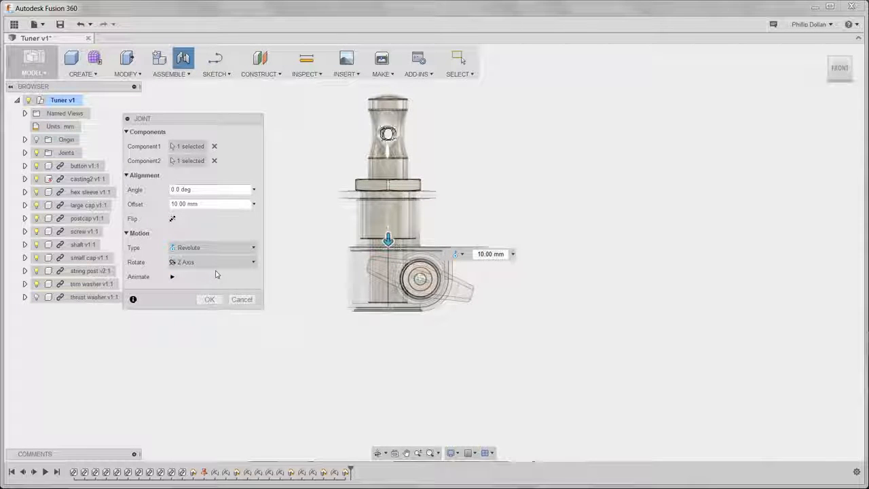
pyautogui.click(211, 299)
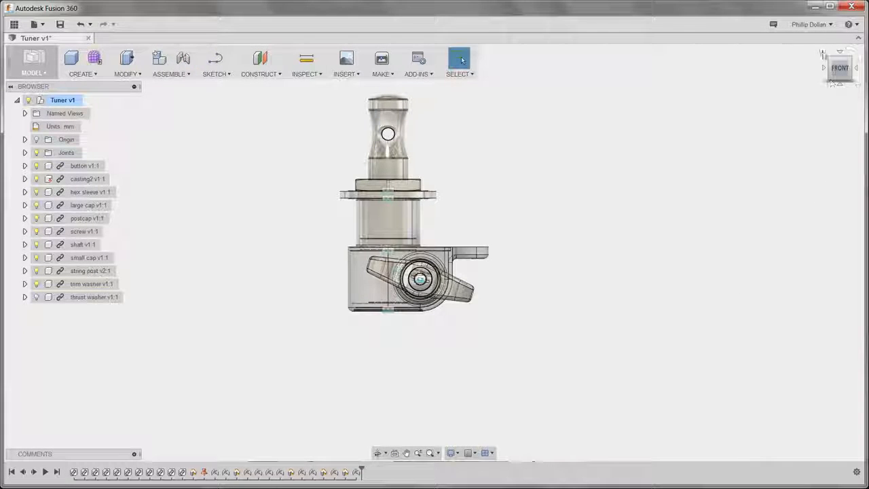
# Return to the isometric home view and rotate the button to test whether it drives the string post.
pyautogui.click(822, 52)
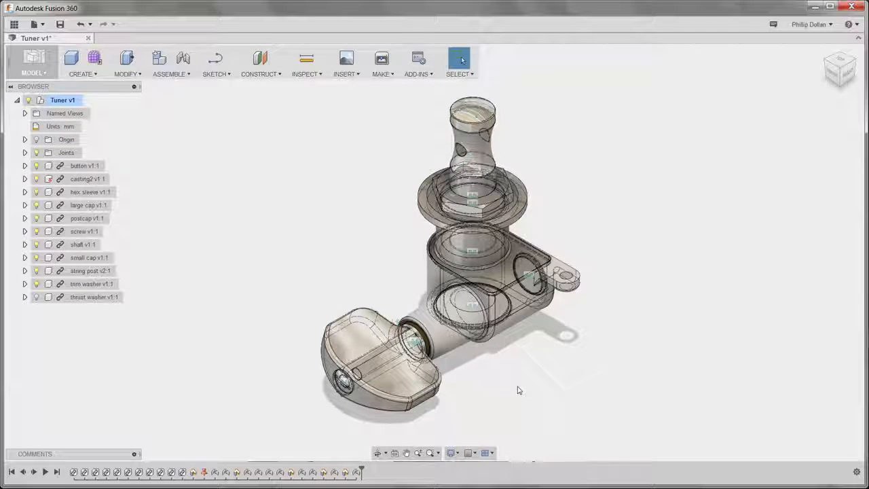
pyautogui.moveTo(416, 387); pyautogui.dragTo(476, 397)
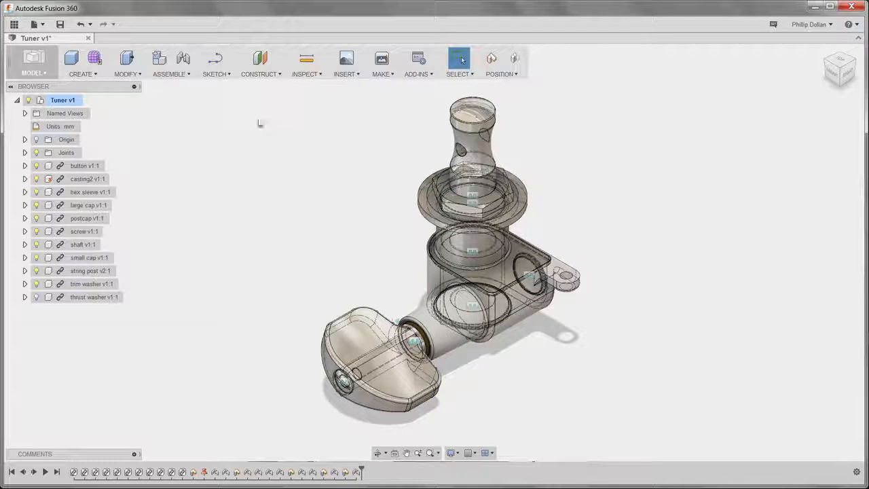
pyautogui.click(187, 78)
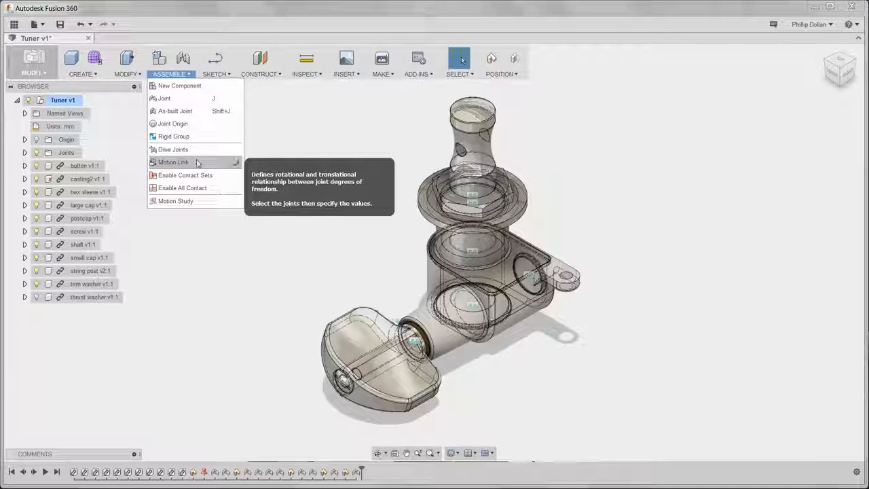
pyautogui.click(256, 258)
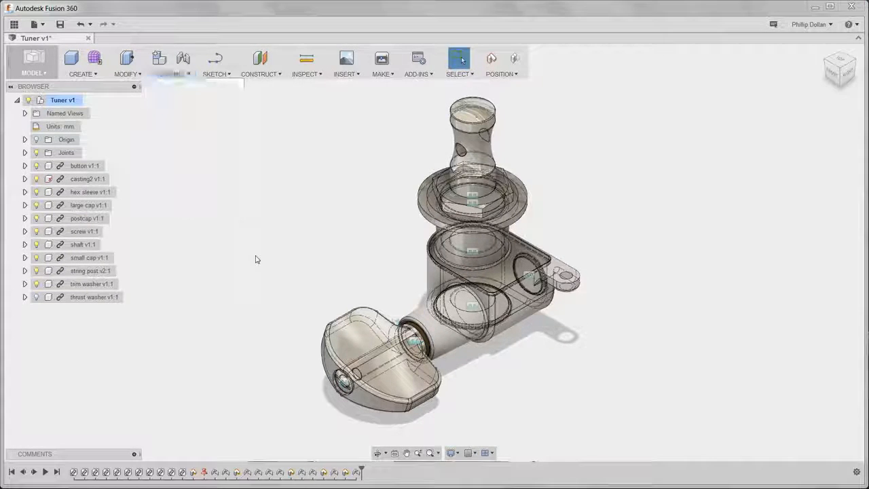